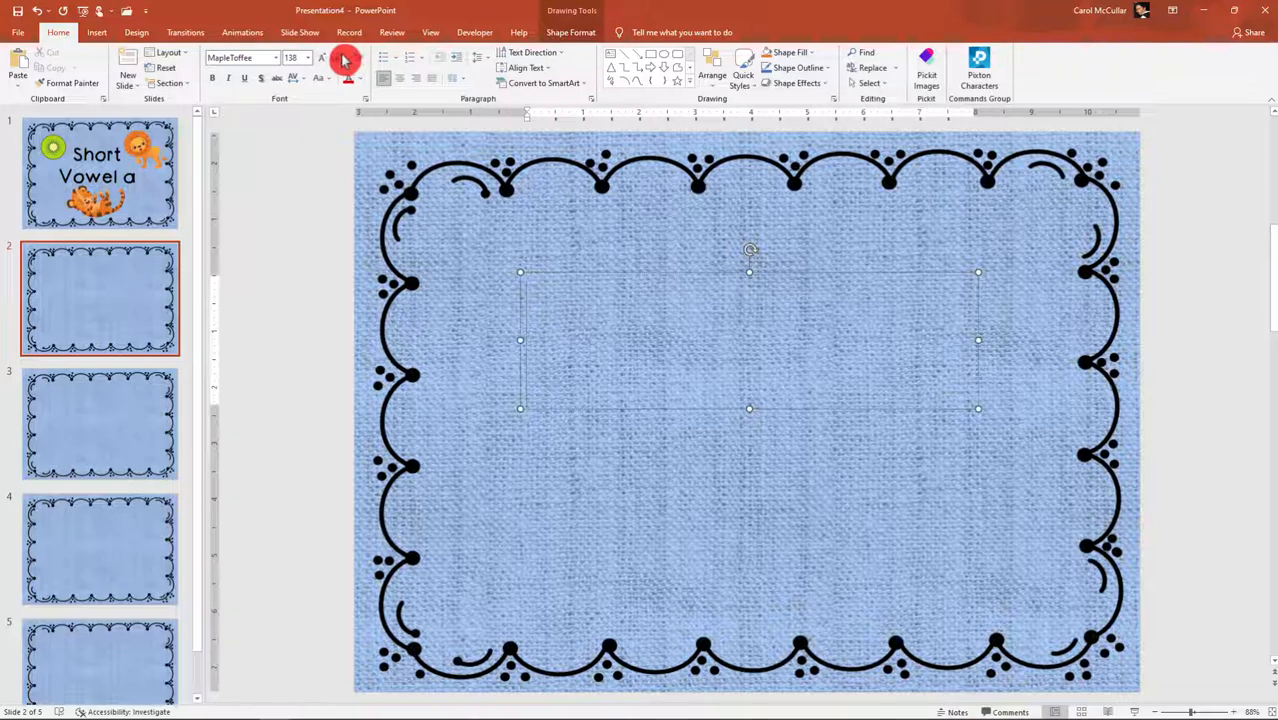
Set the text box on slide 2 to font size 115, centre its text and enter the word "lag"
click(344, 58)
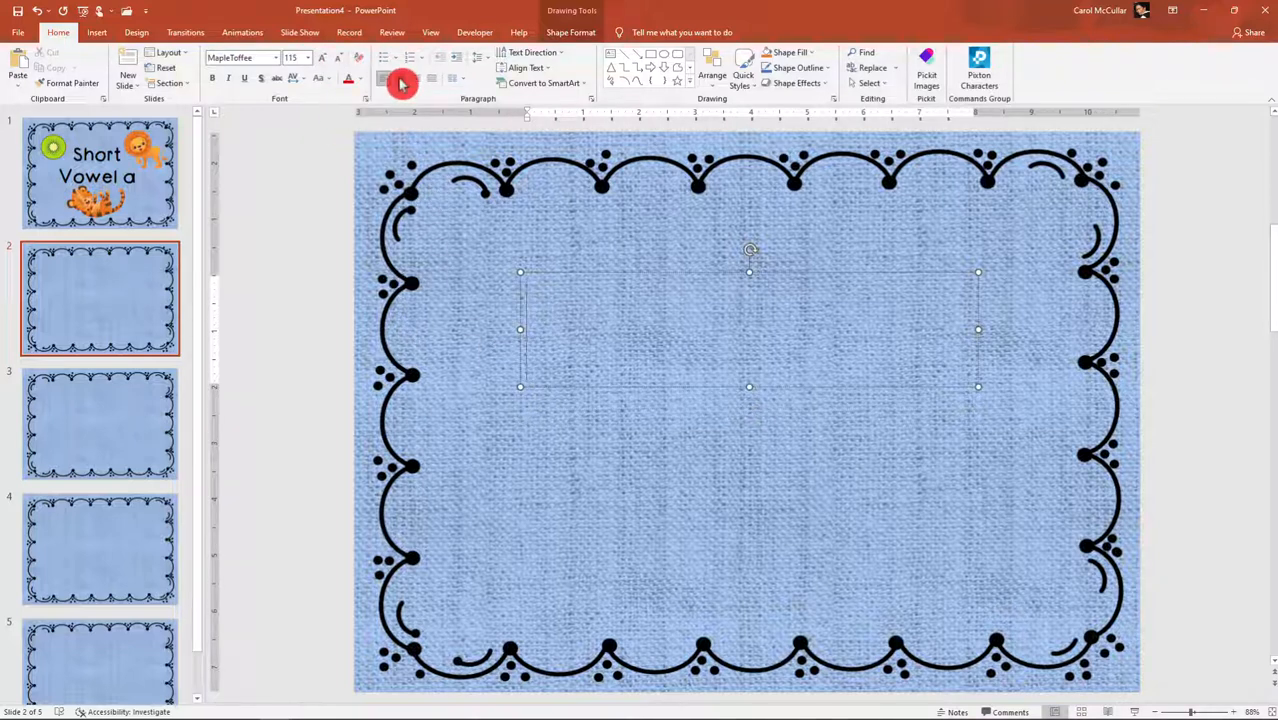
click(400, 80)
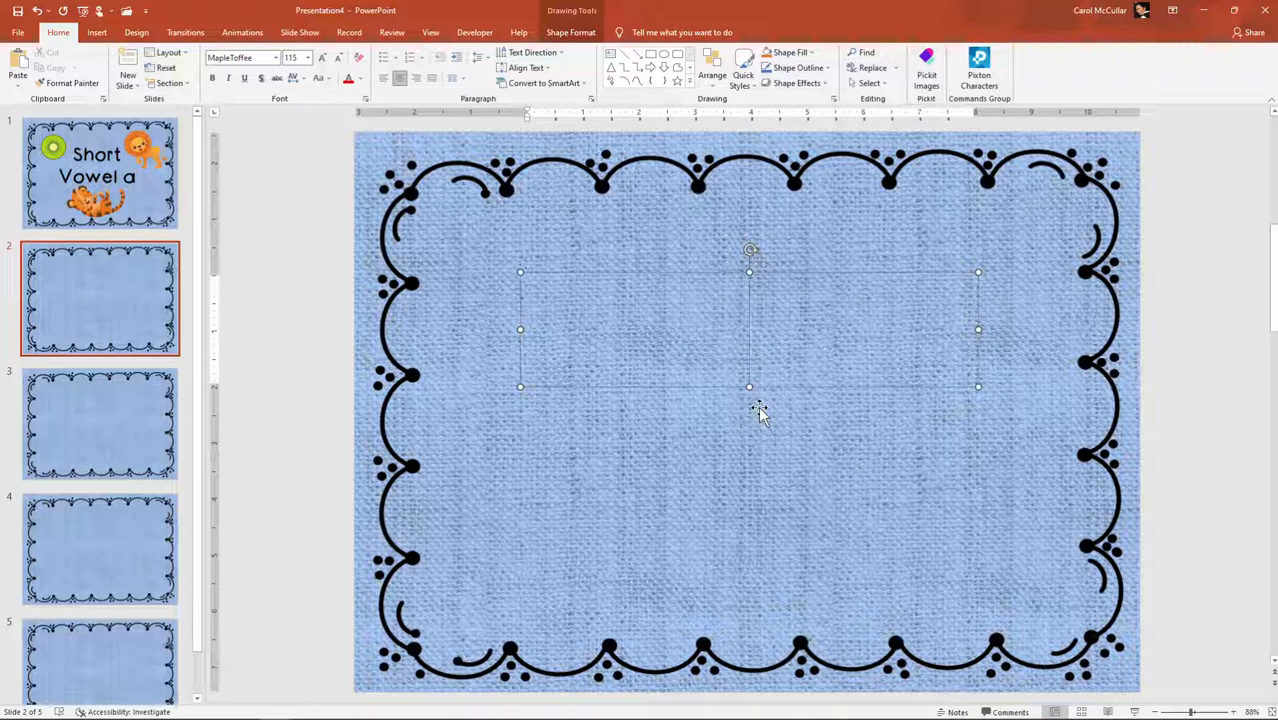
text(le)
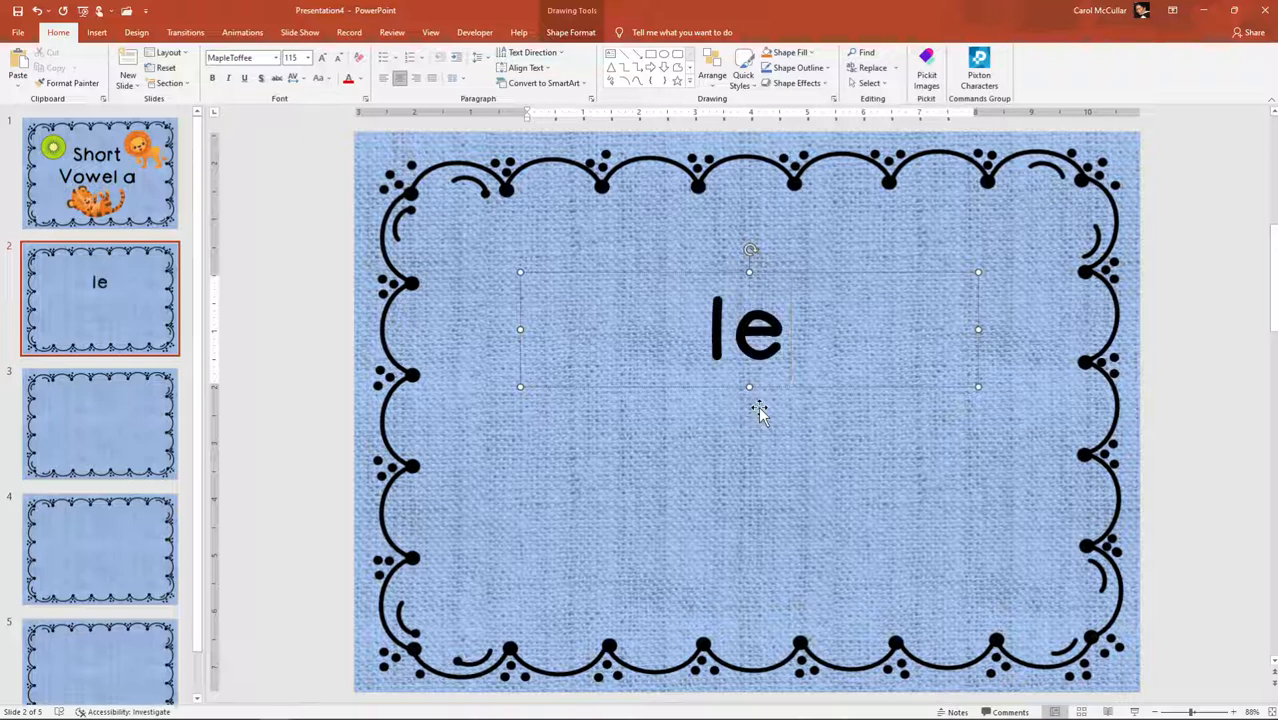
key(BackSpace)
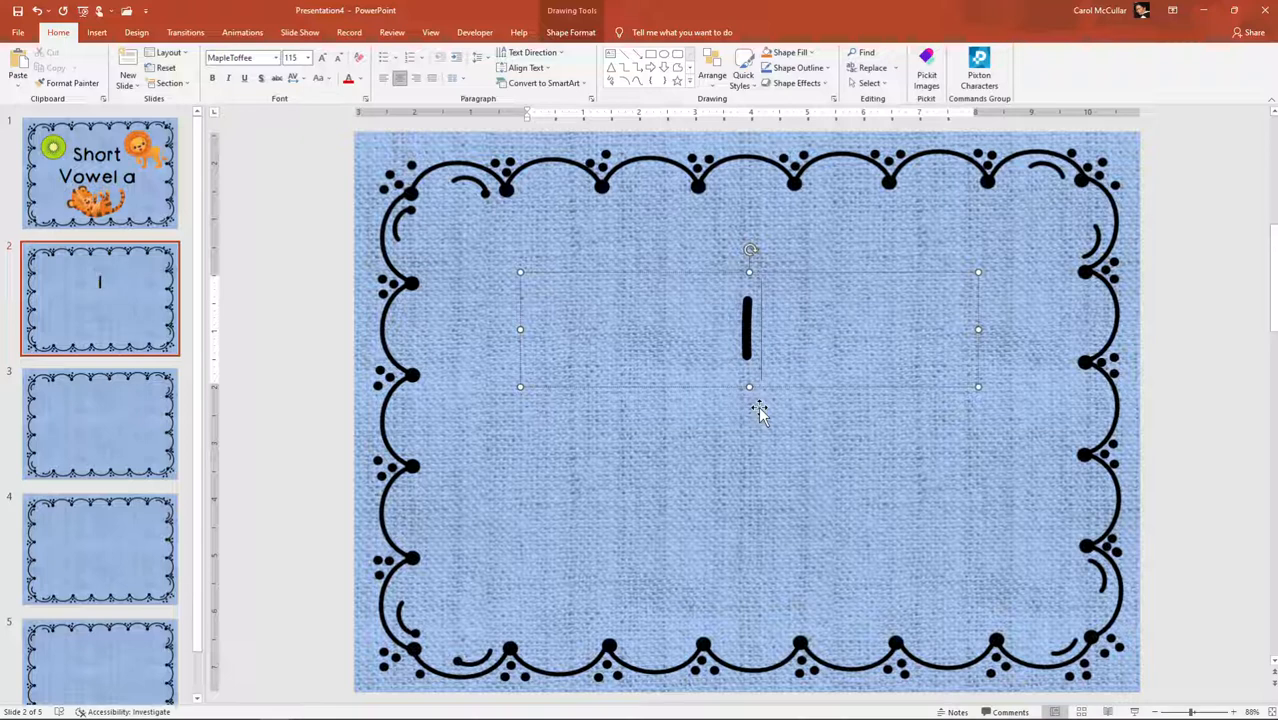
text(ag)
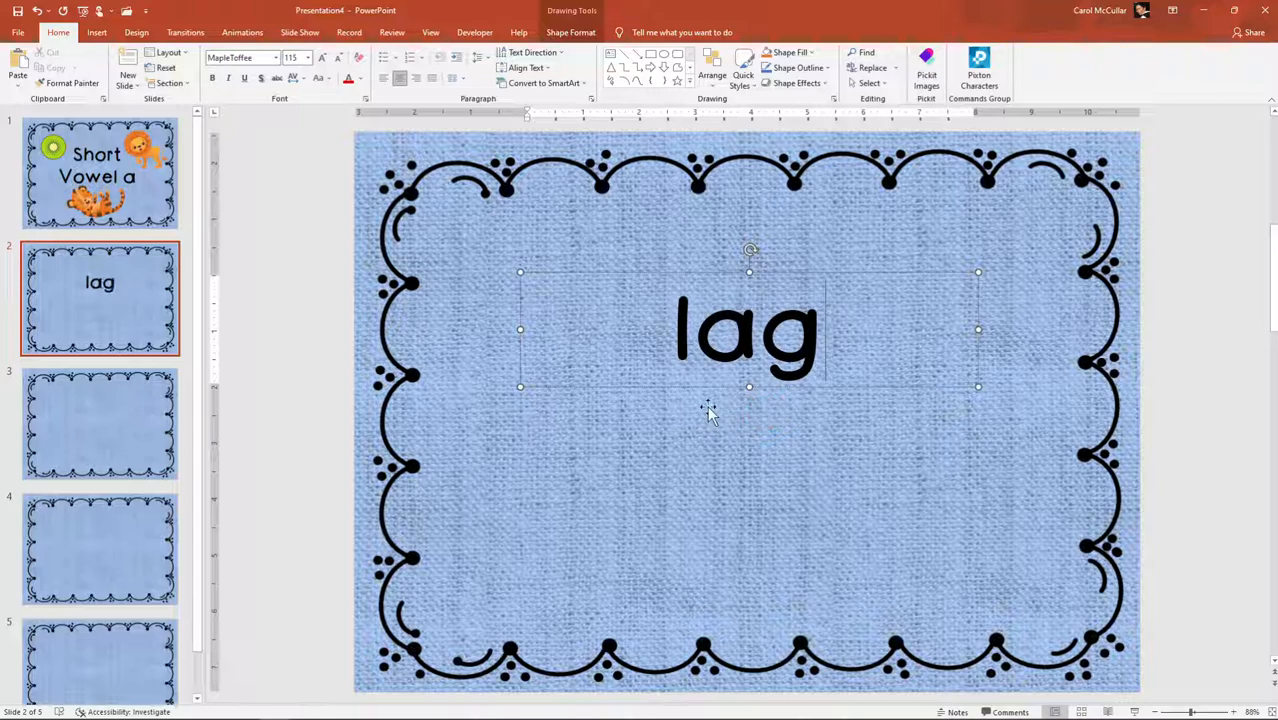
Enlarge the word "lag" to font size 239 and move its text box to the middle of slide 2
drag(700, 390, 686, 462)
click(322, 323)
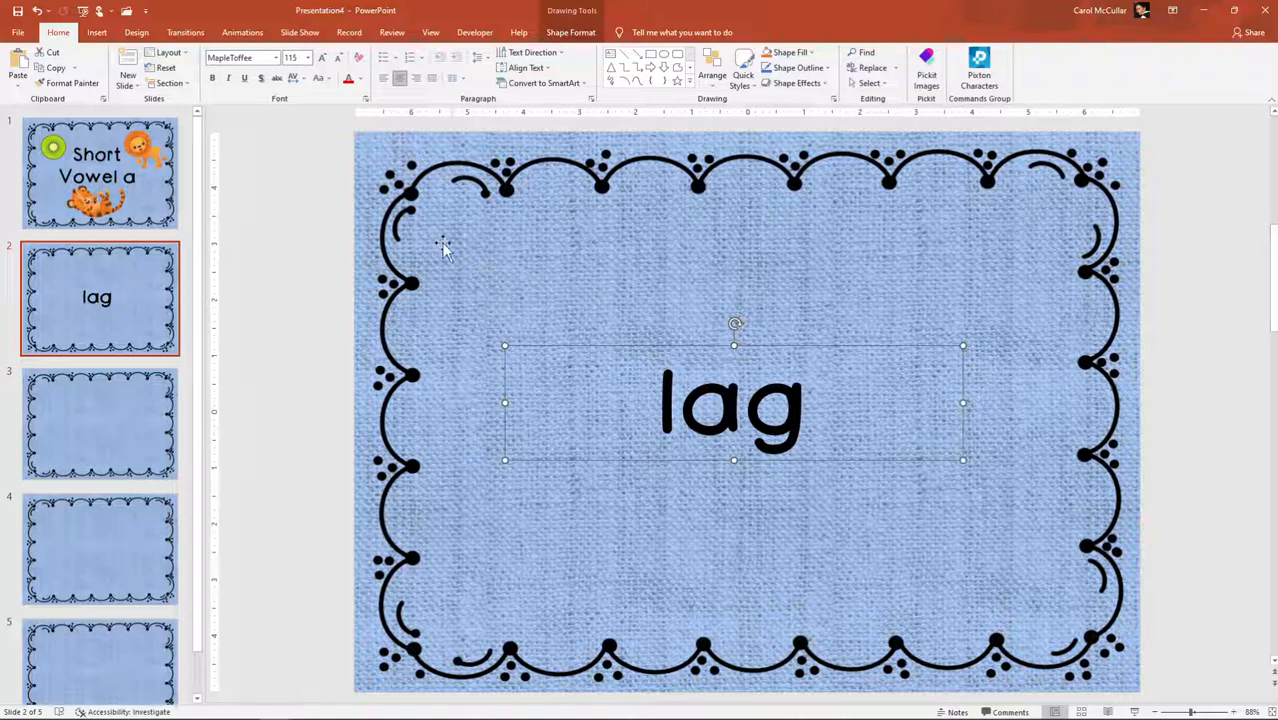
click(391, 99)
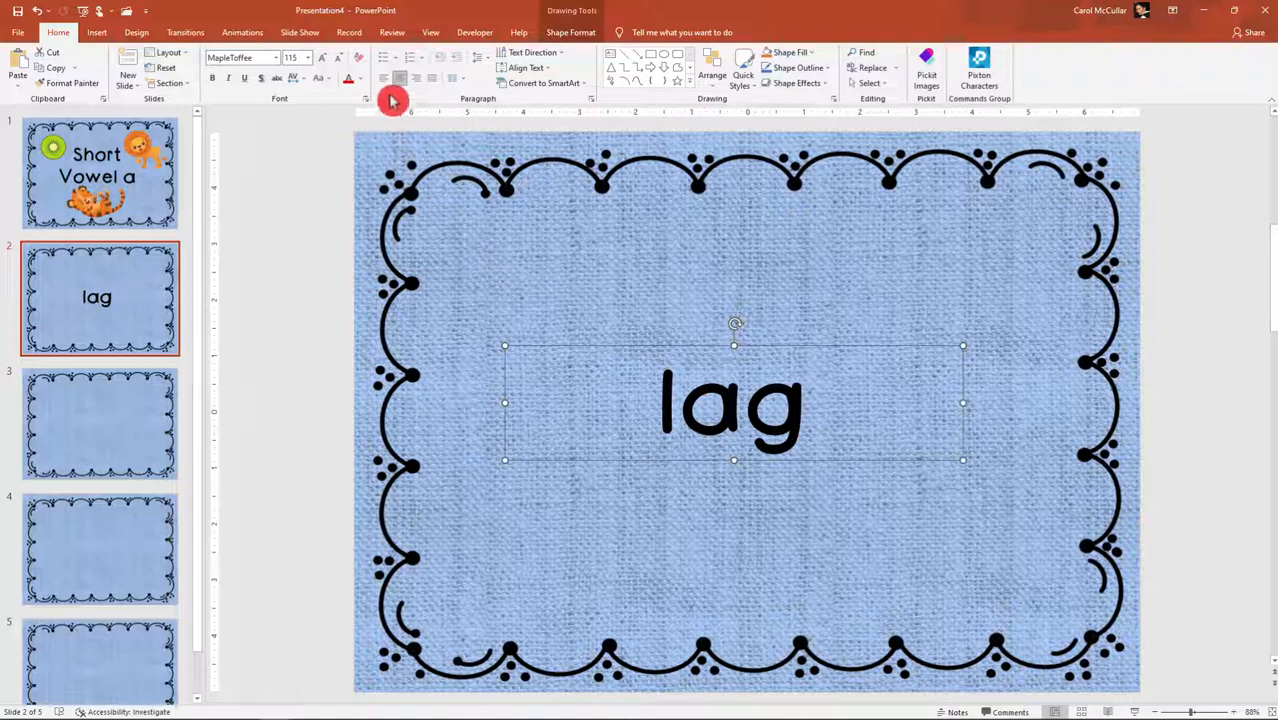
click(330, 58)
click(330, 58)
click(330, 58)
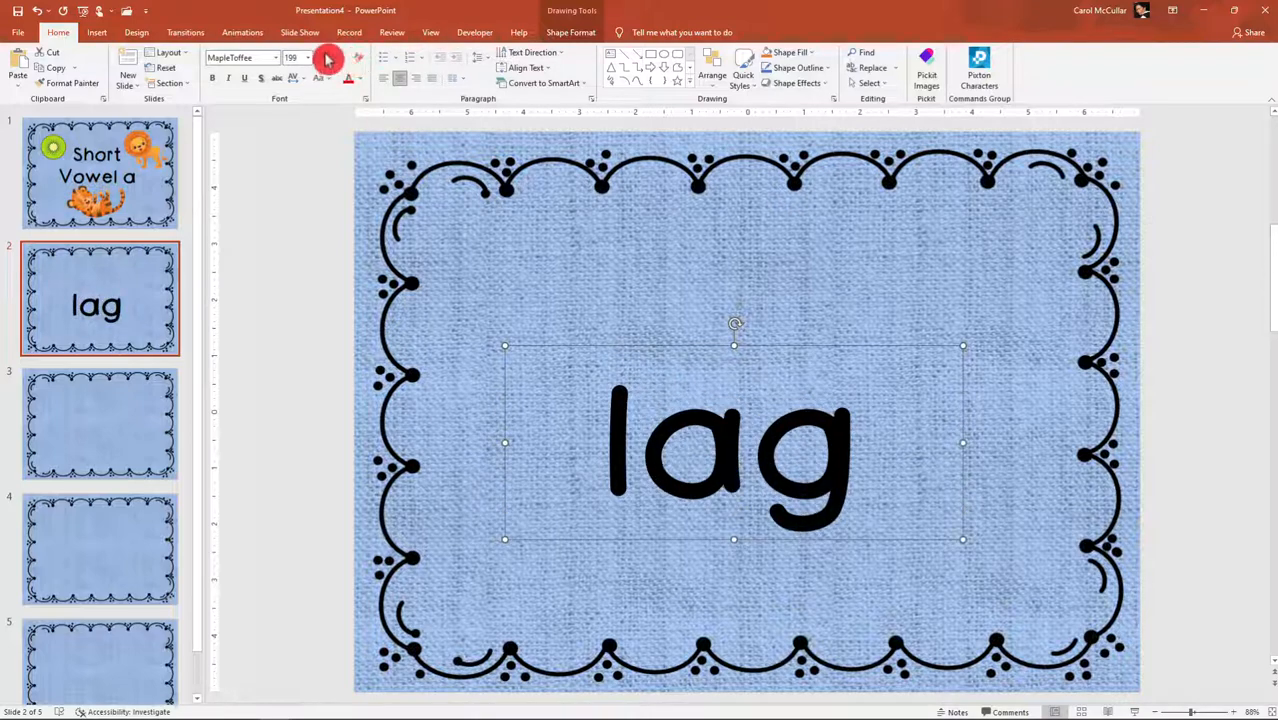
click(330, 58)
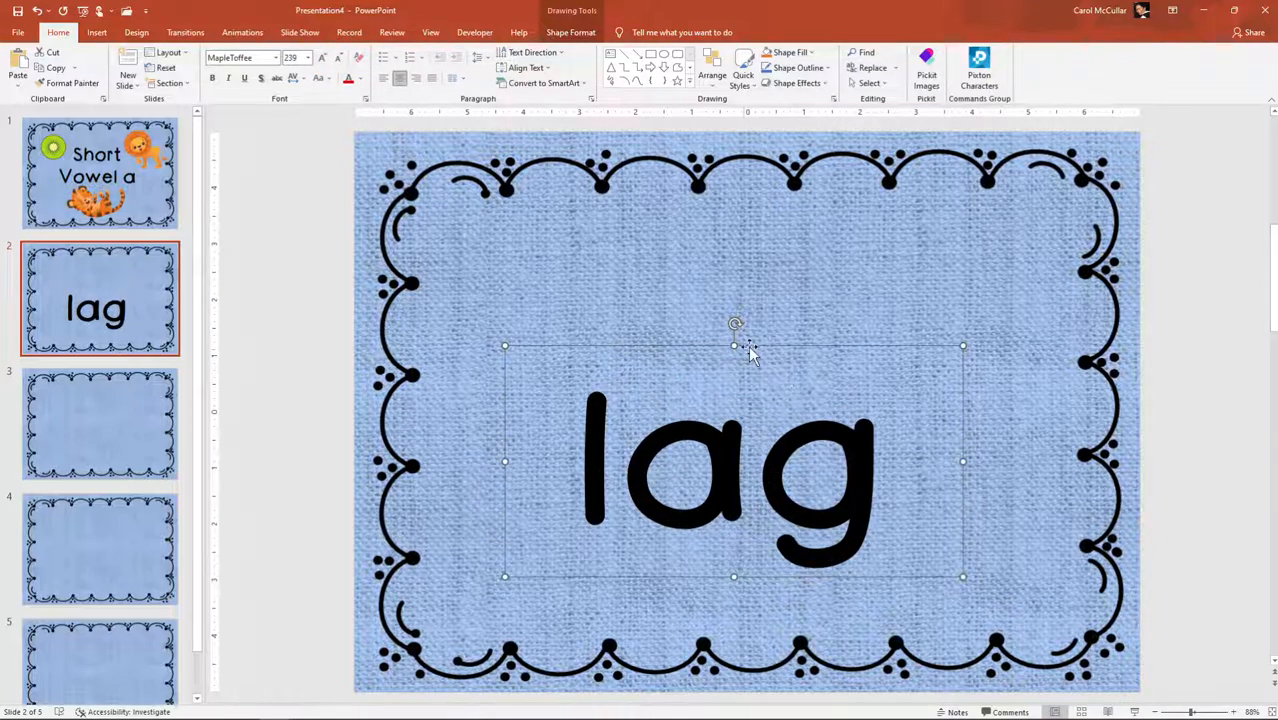
drag(765, 345, 768, 269)
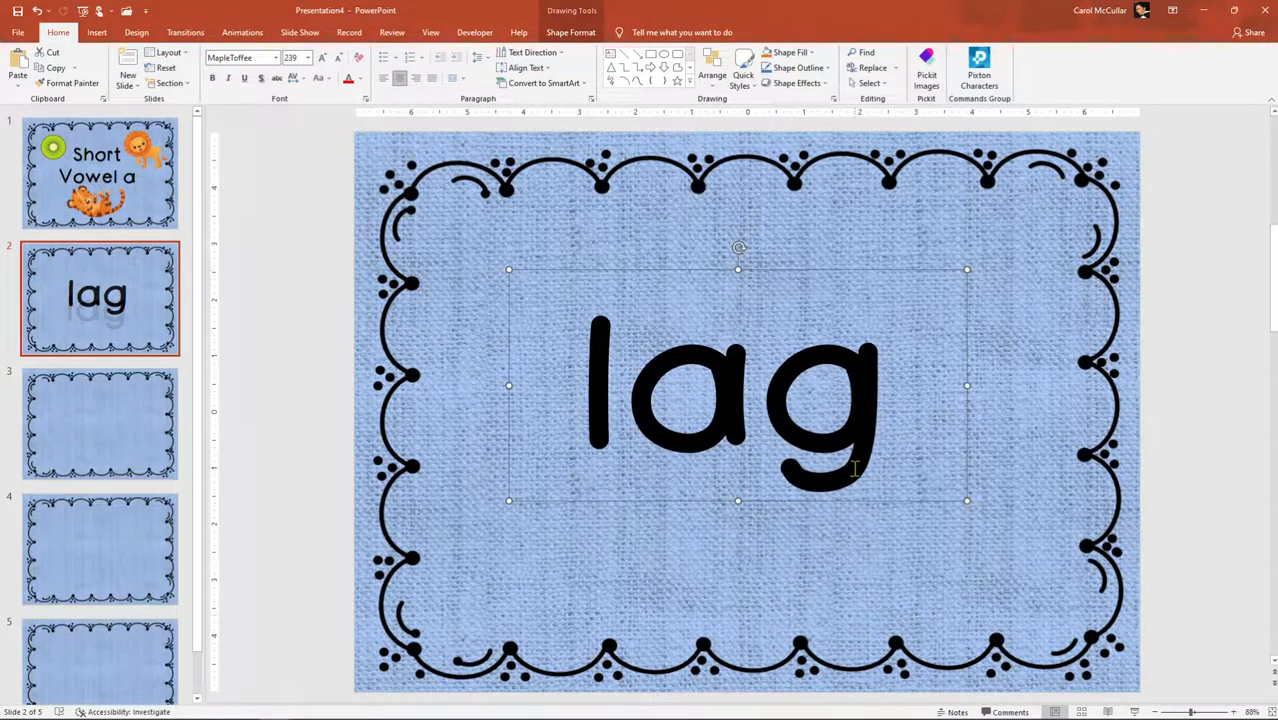
click(1004, 558)
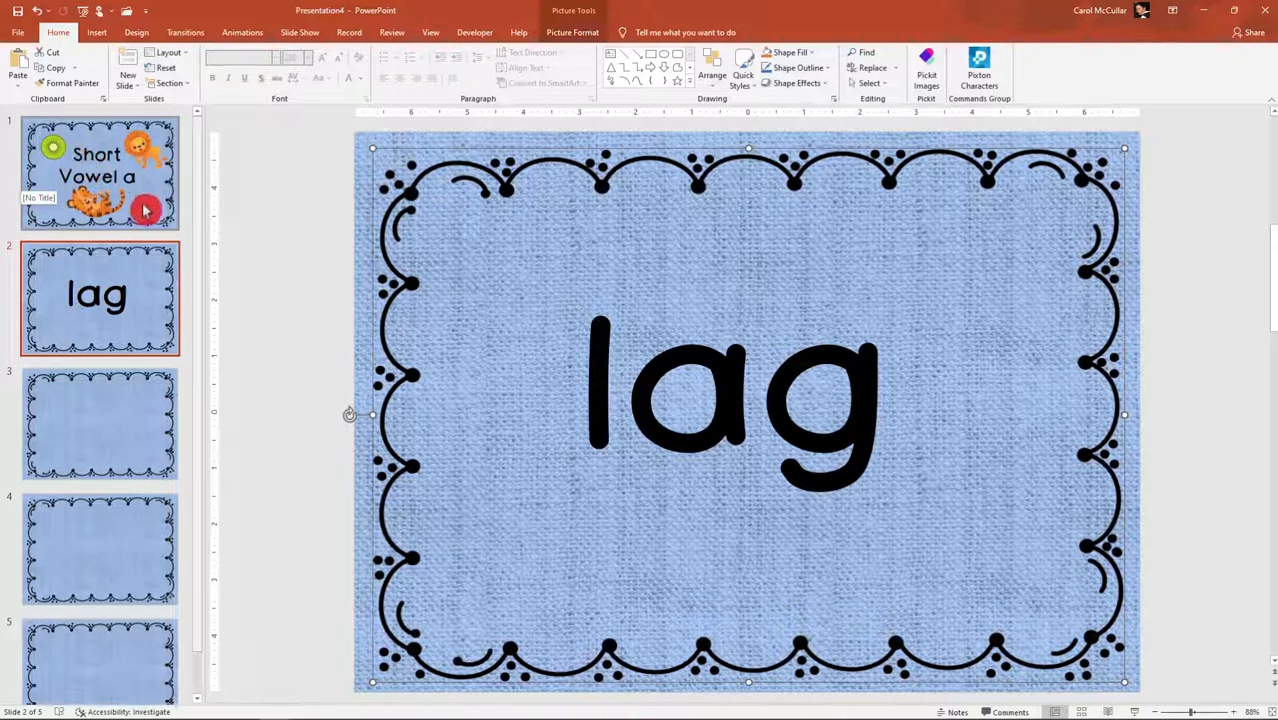
Copy the "lag" text box from slide 2 and paste it onto slide 3
click(579, 318)
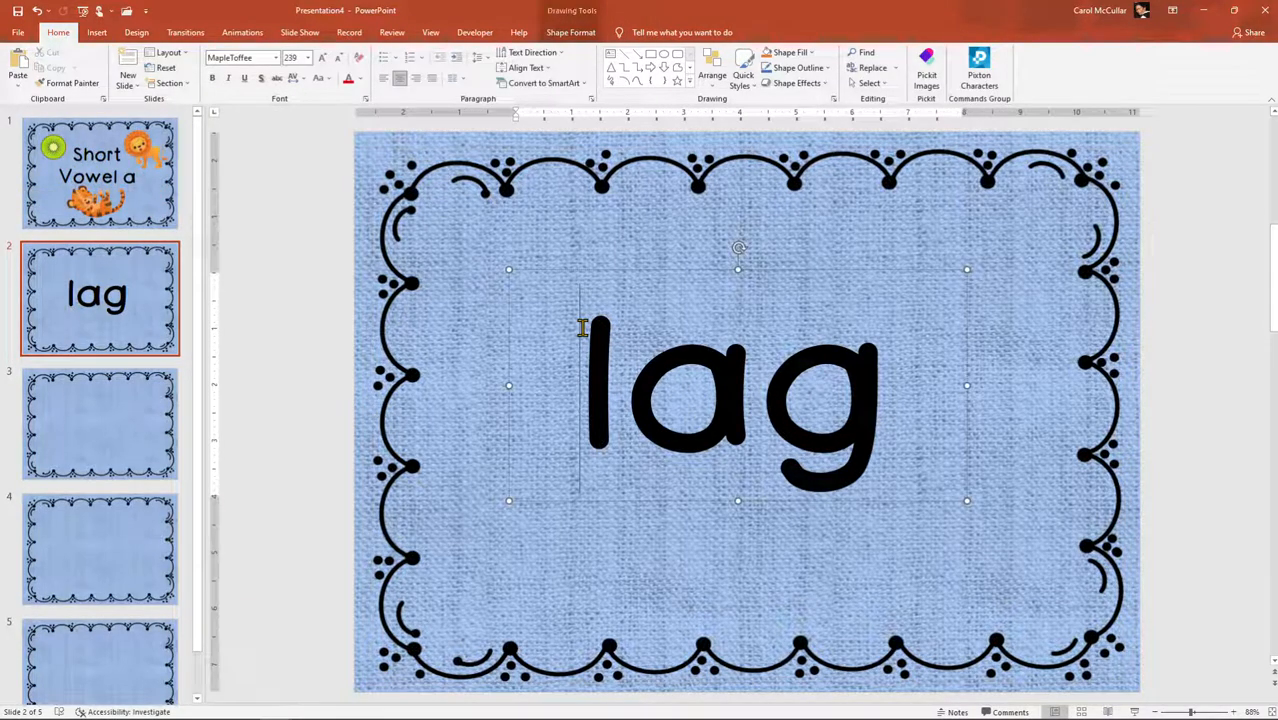
right_click(620, 270)
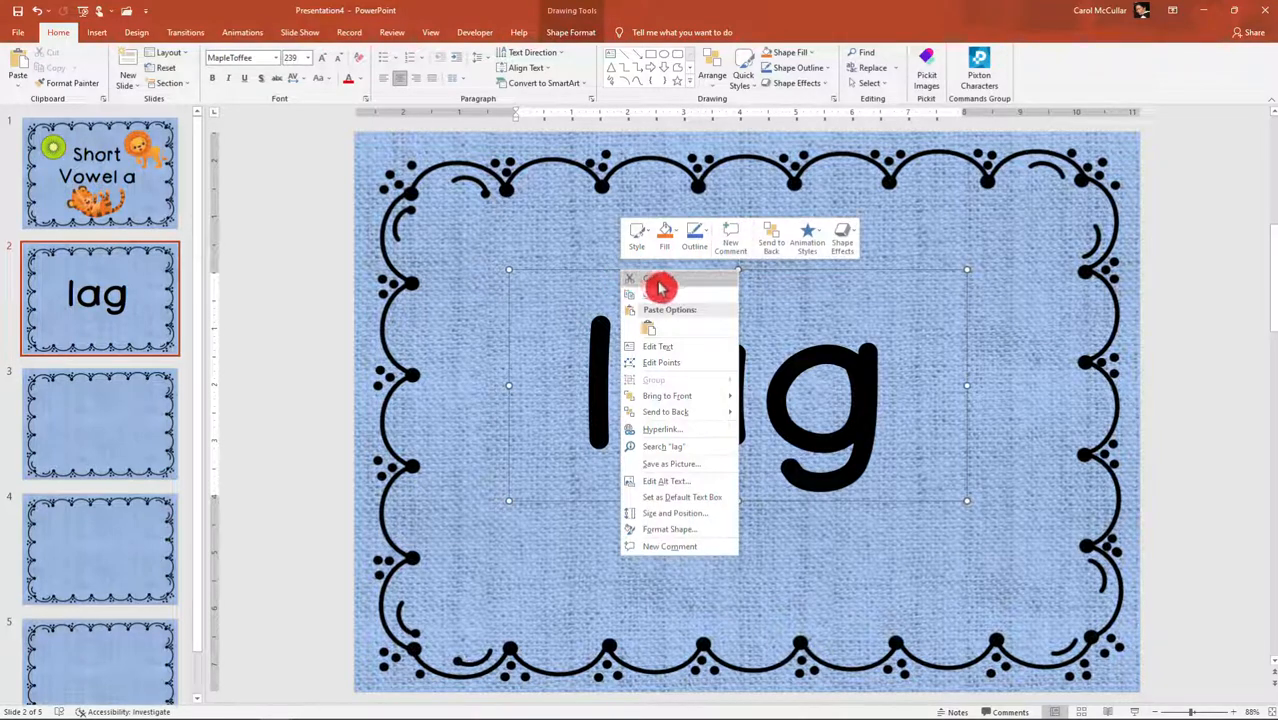
click(657, 299)
click(106, 408)
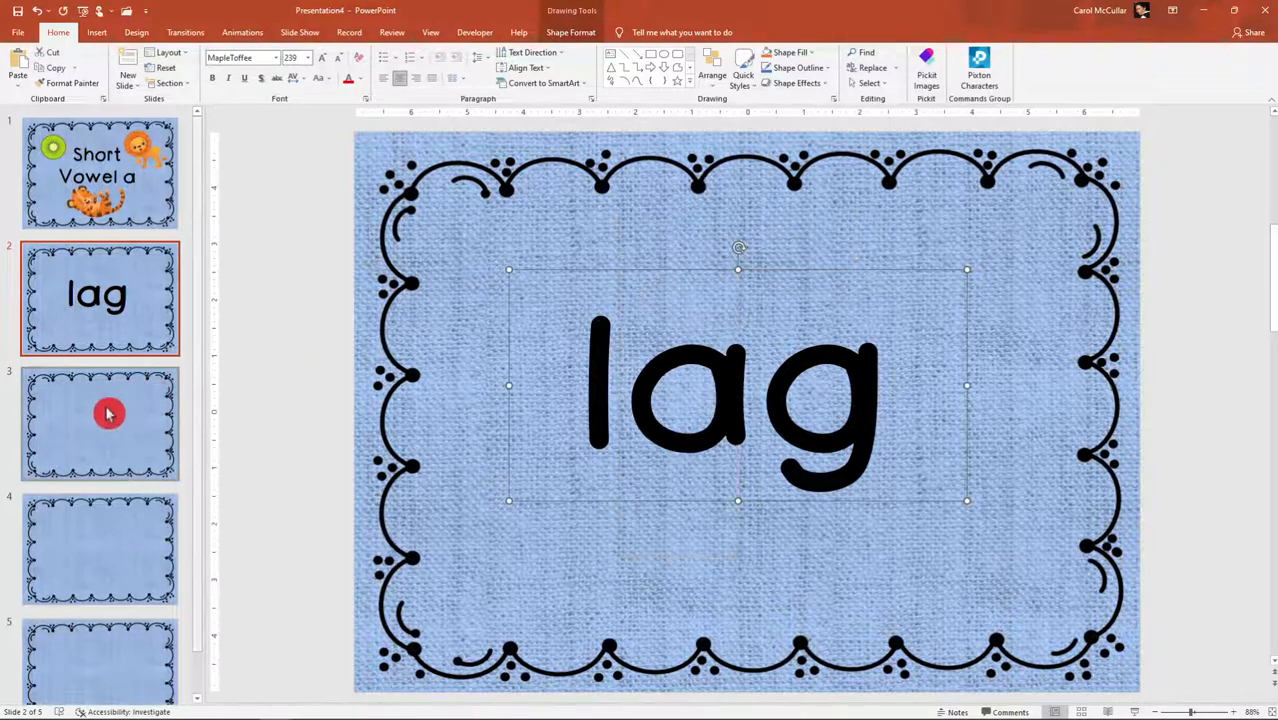
right_click(695, 378)
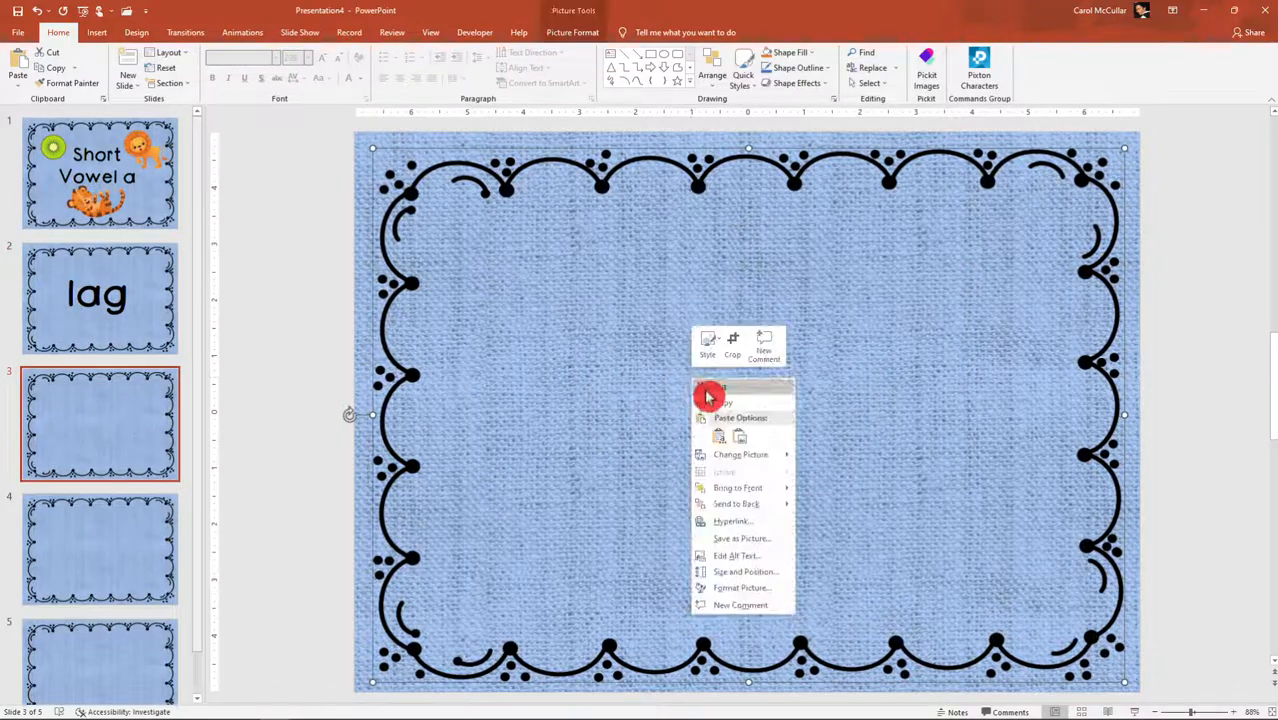
click(718, 440)
click(251, 465)
Paste the copied "lag" text box onto slides 4 and 5
click(103, 533)
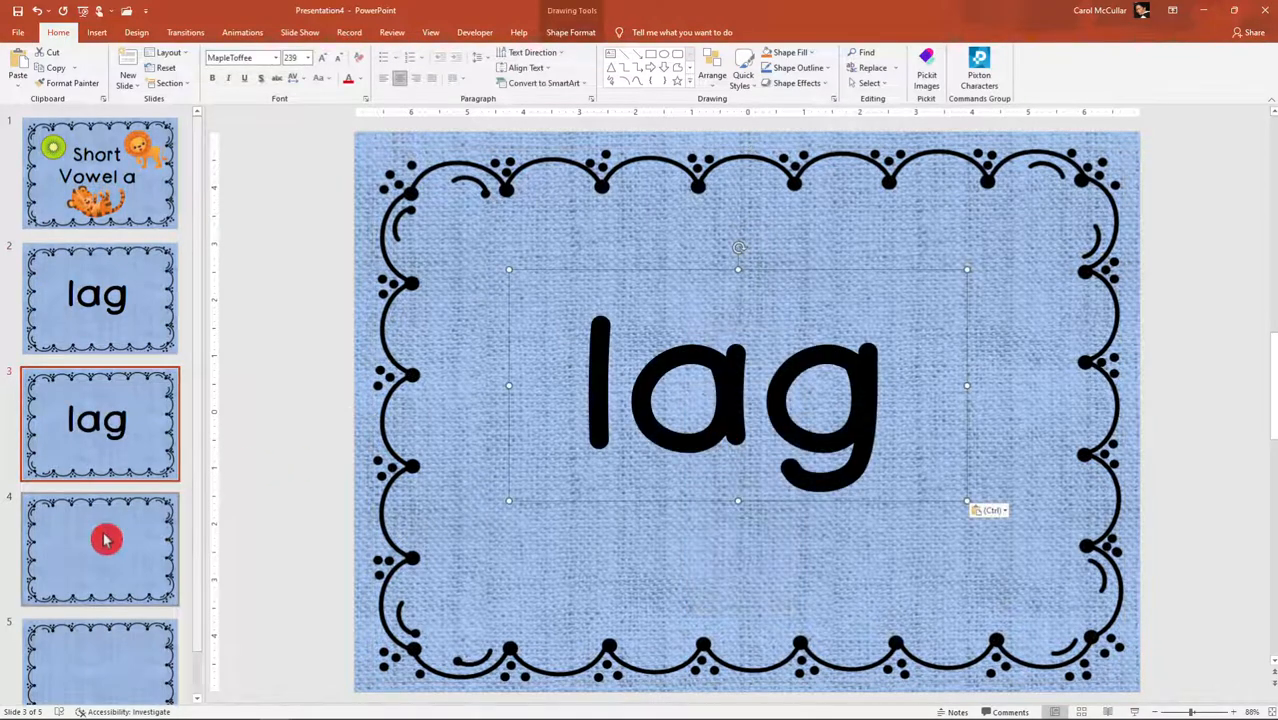
right_click(697, 391)
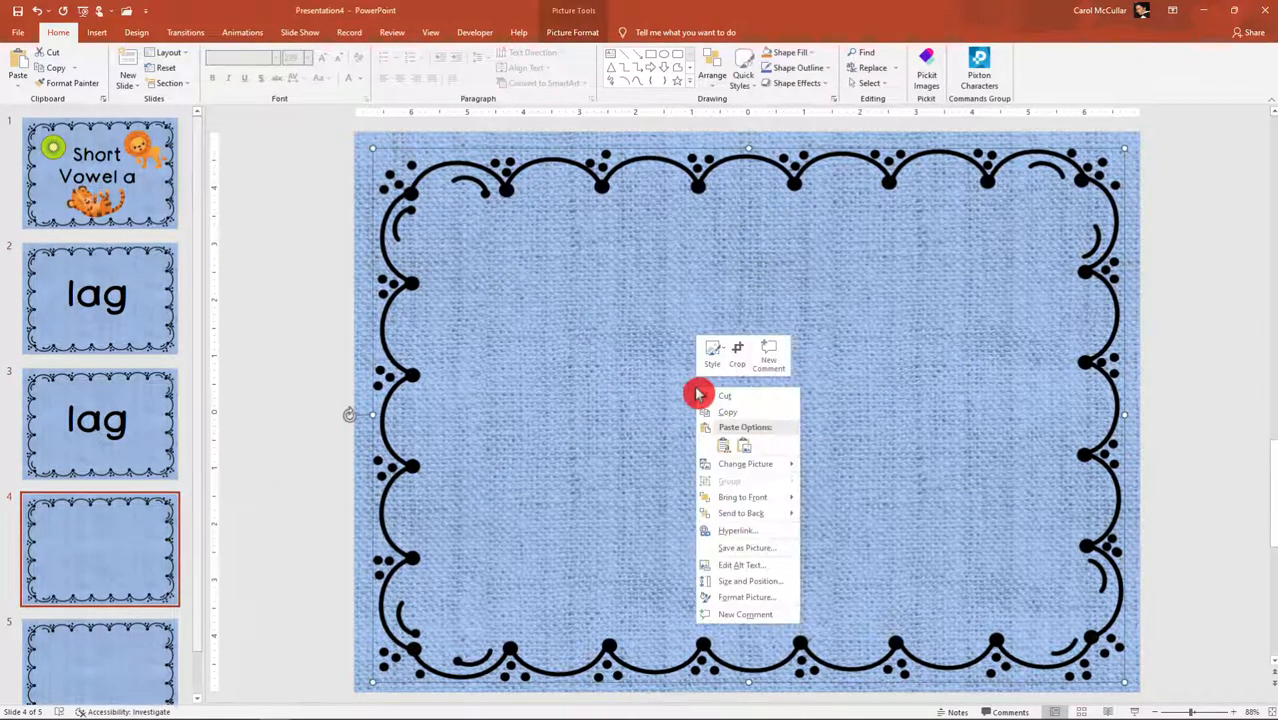
click(730, 451)
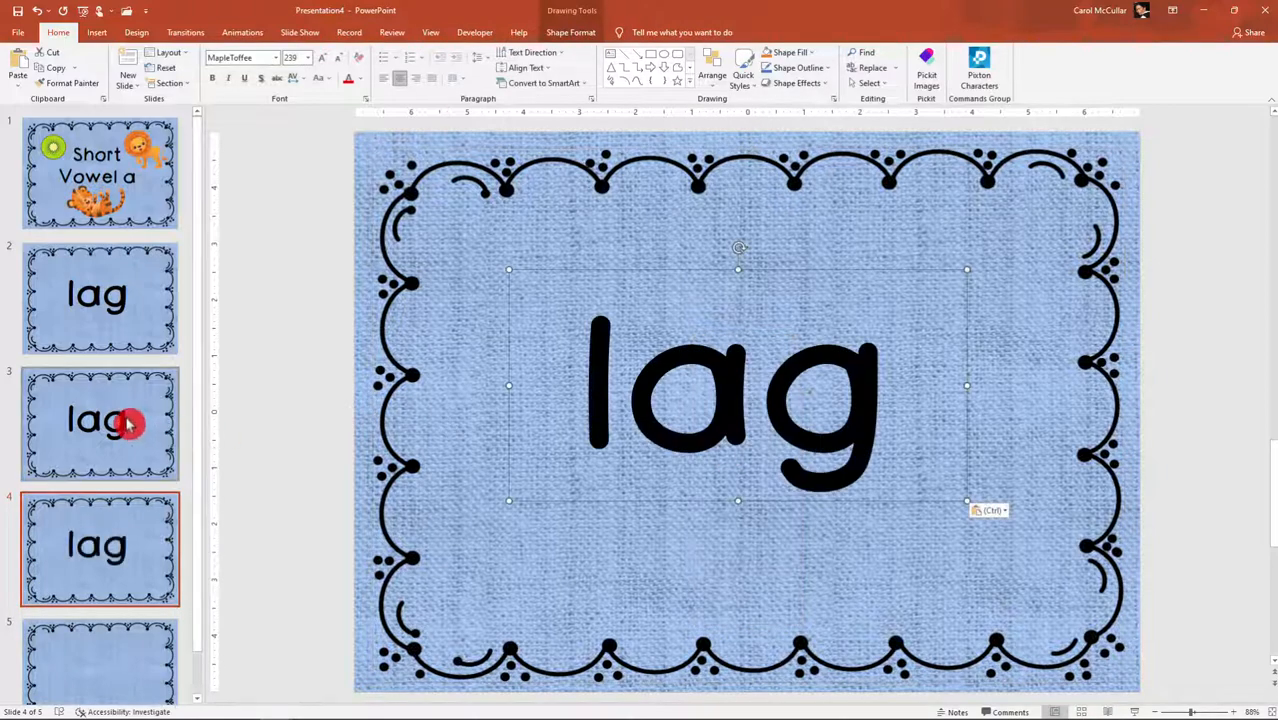
scroll(100, 480, down, 1)
click(90, 628)
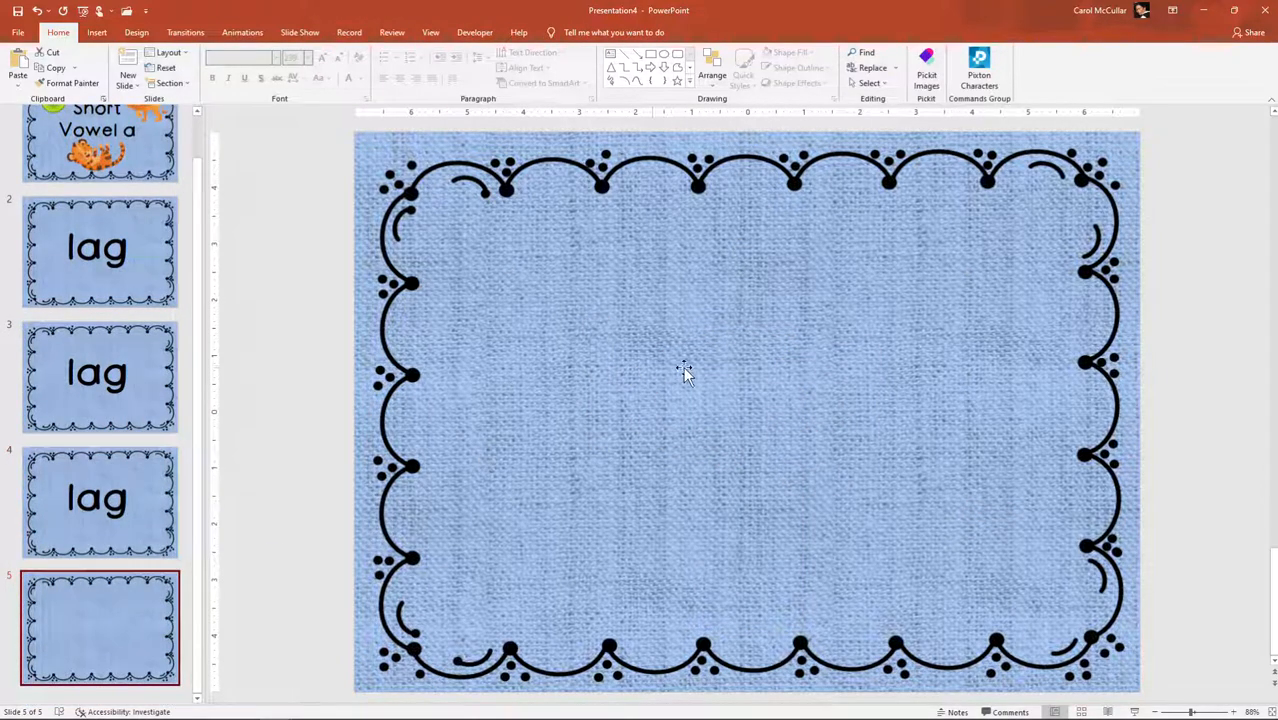
right_click(714, 397)
click(739, 448)
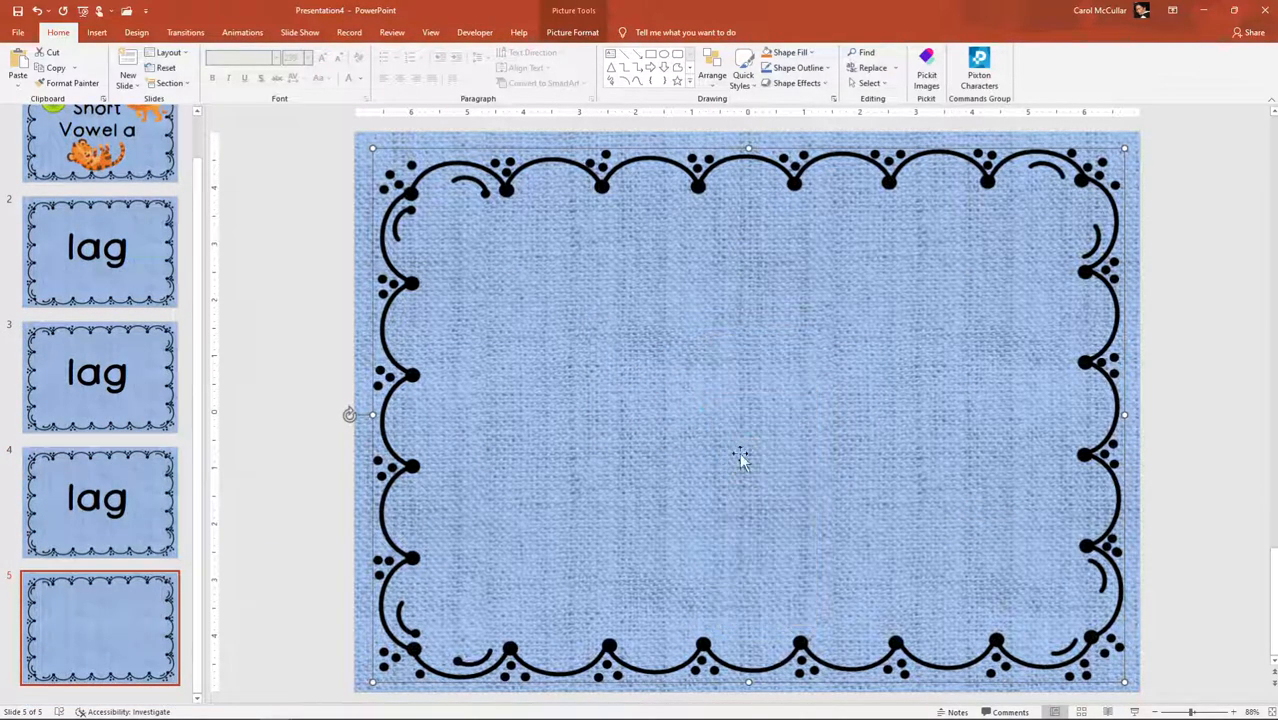
scroll(122, 358, up, 1)
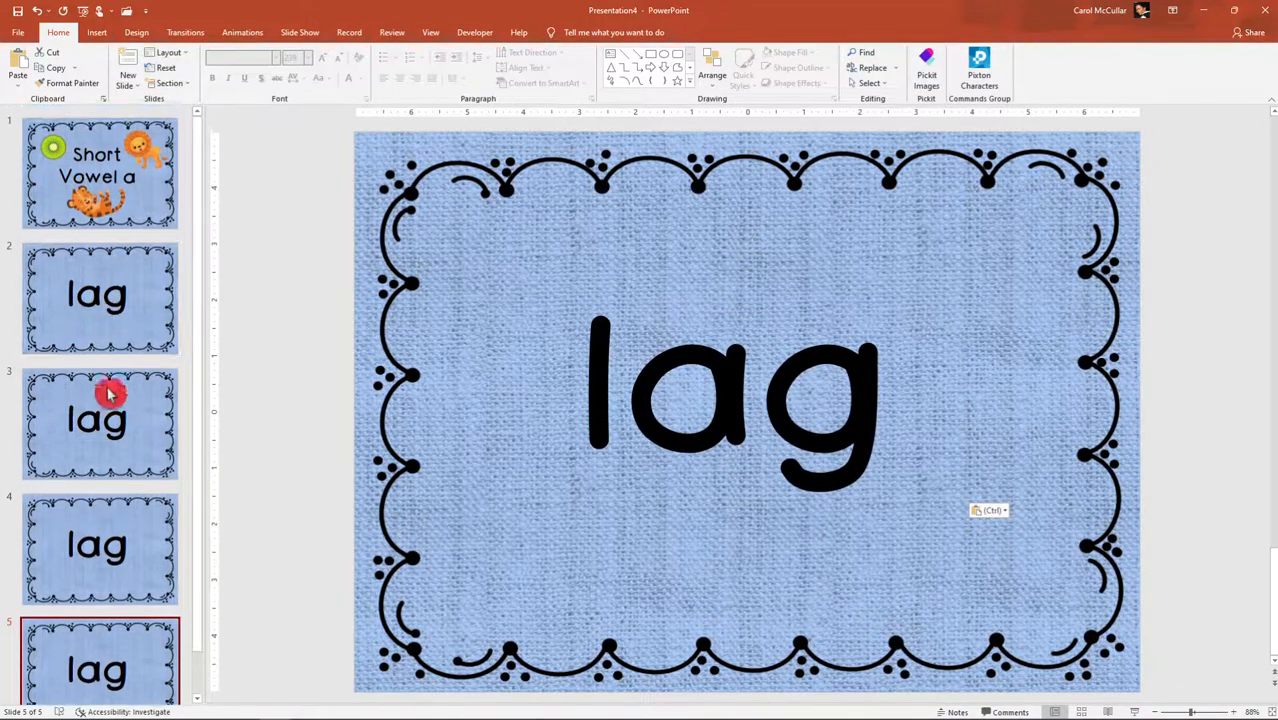
Replace the first letter of the word on slide 3 with "t" so it reads "tag"
click(100, 420)
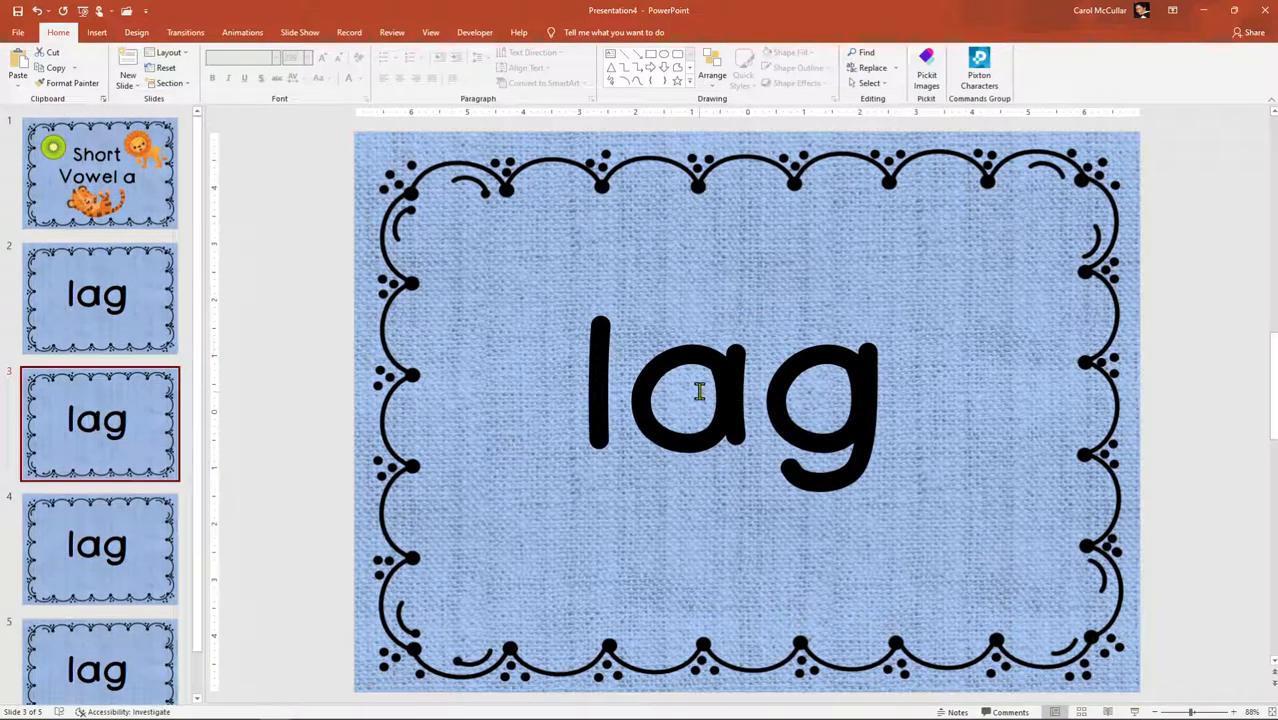
click(594, 374)
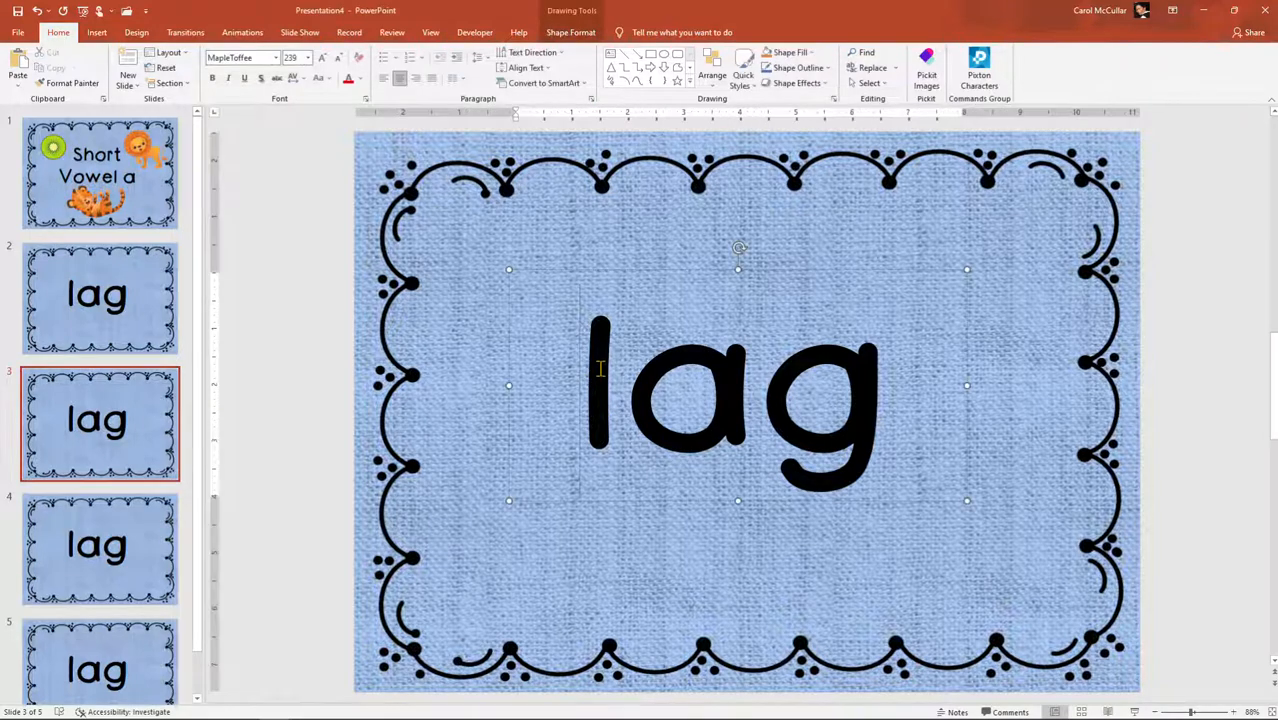
drag(601, 368, 607, 370)
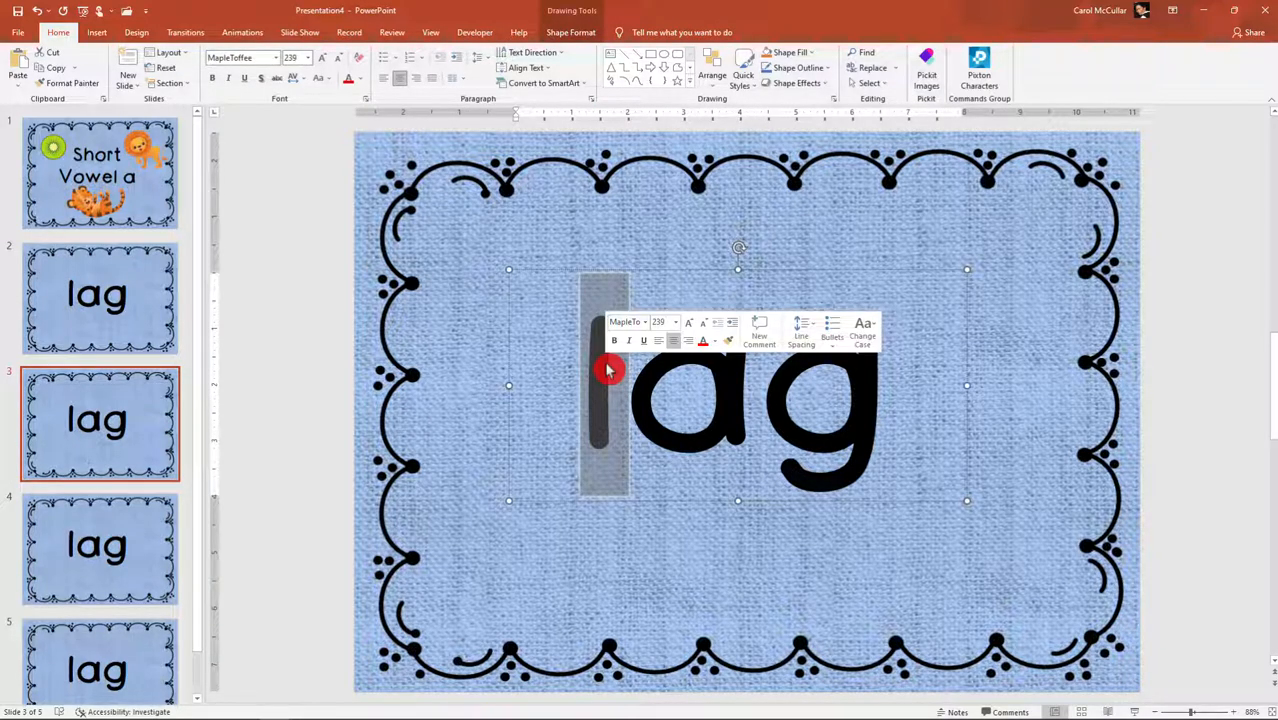
text(t)
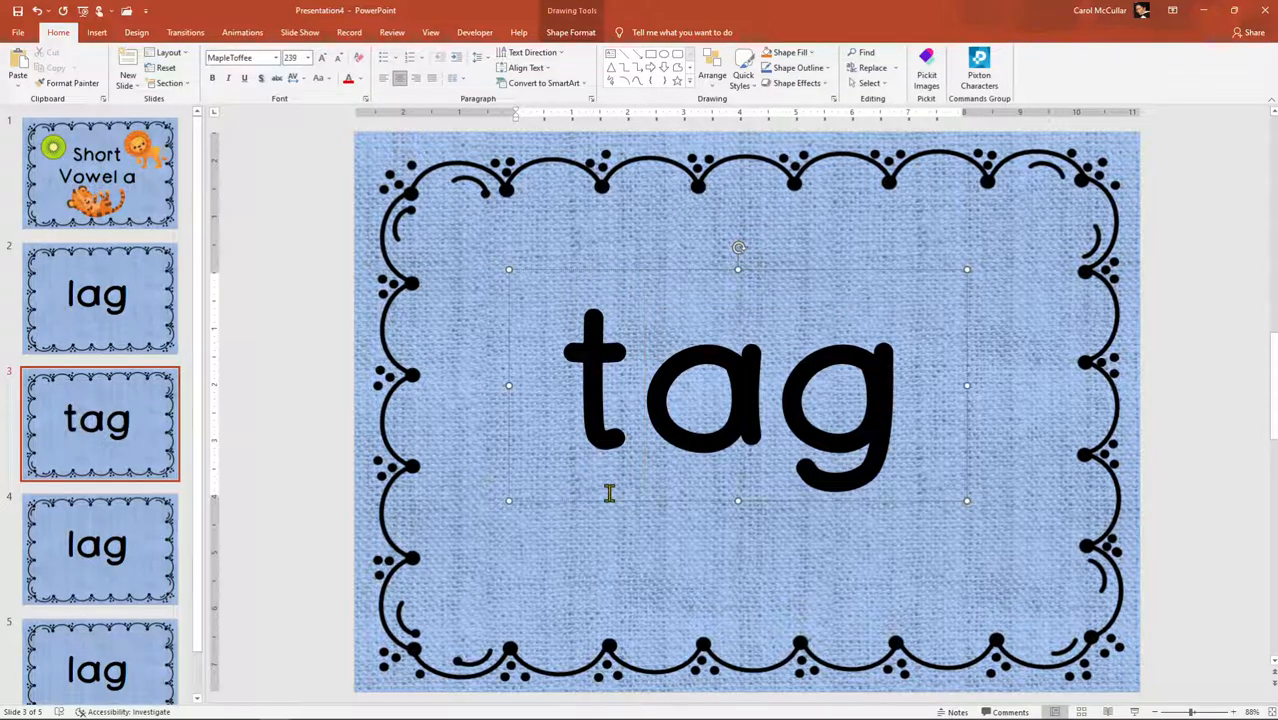
Replace the first letter of the word on slide 4 with "b" so it reads "bag"
click(94, 531)
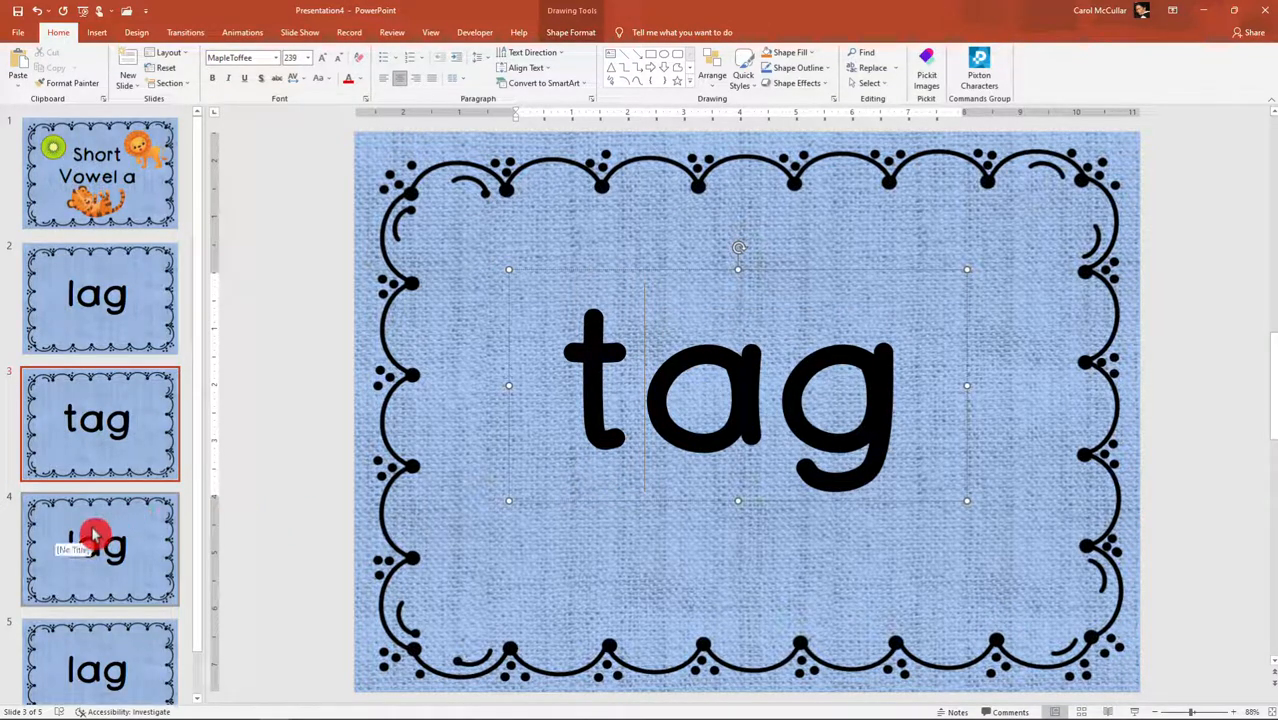
click(598, 358)
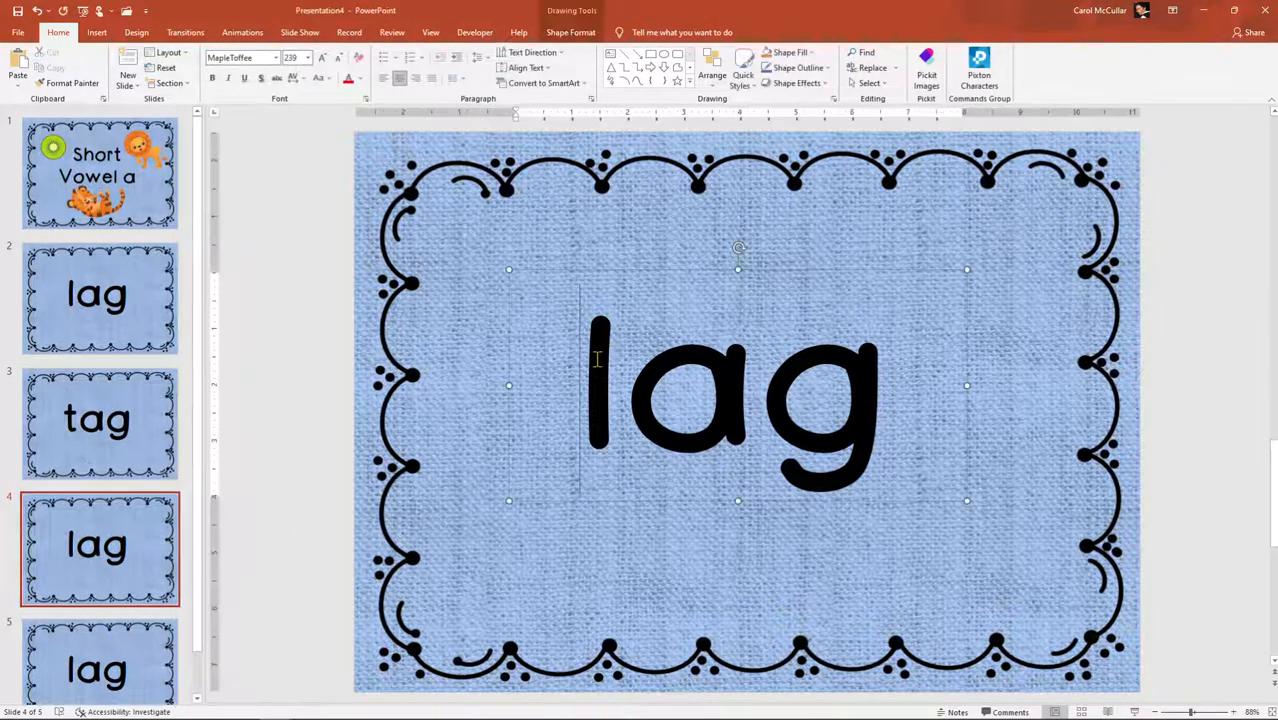
drag(598, 358, 610, 360)
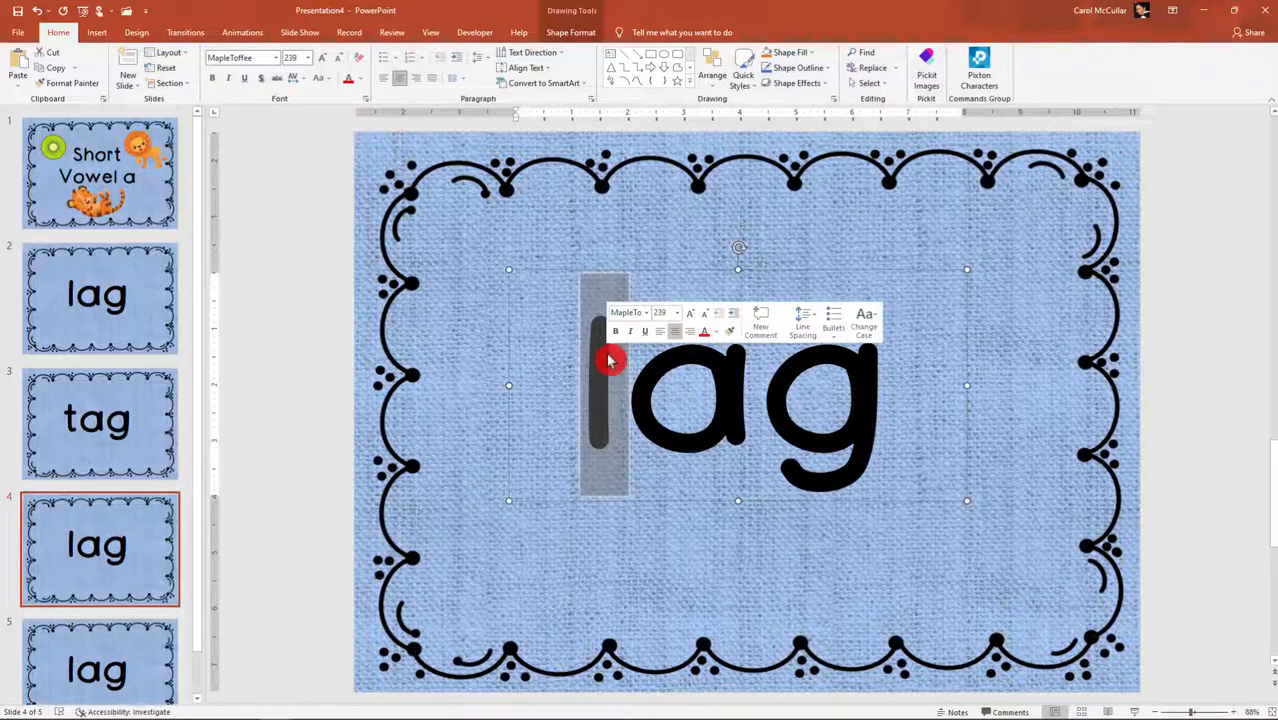
text(b)
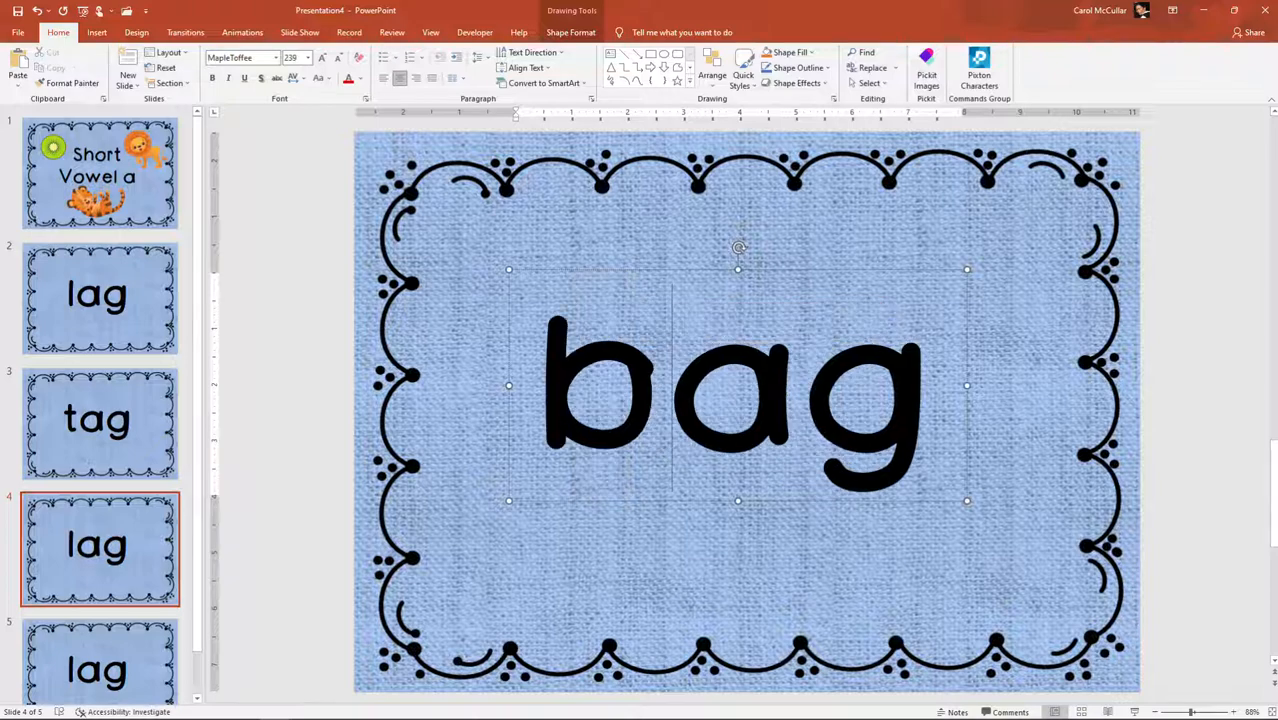
Replace the first letter of the word on slide 5 with "n" so it reads "nag"
click(96, 530)
click(86, 612)
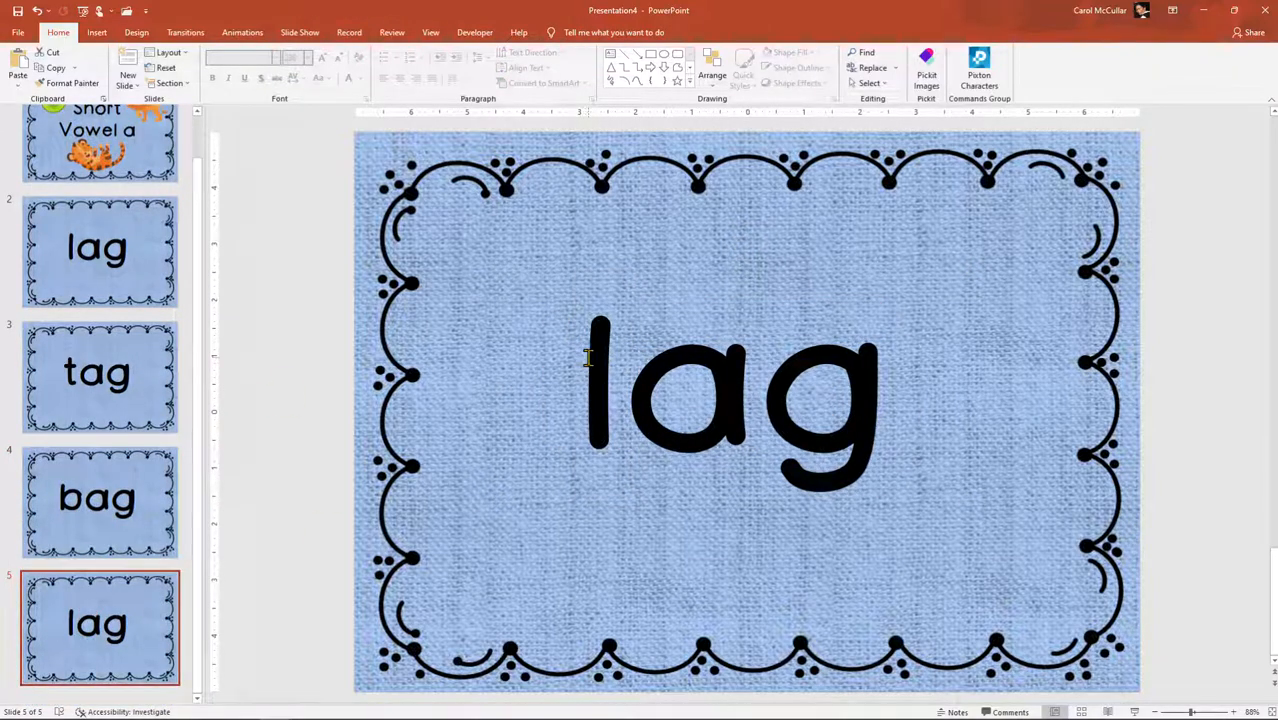
click(590, 355)
drag(596, 350, 609, 350)
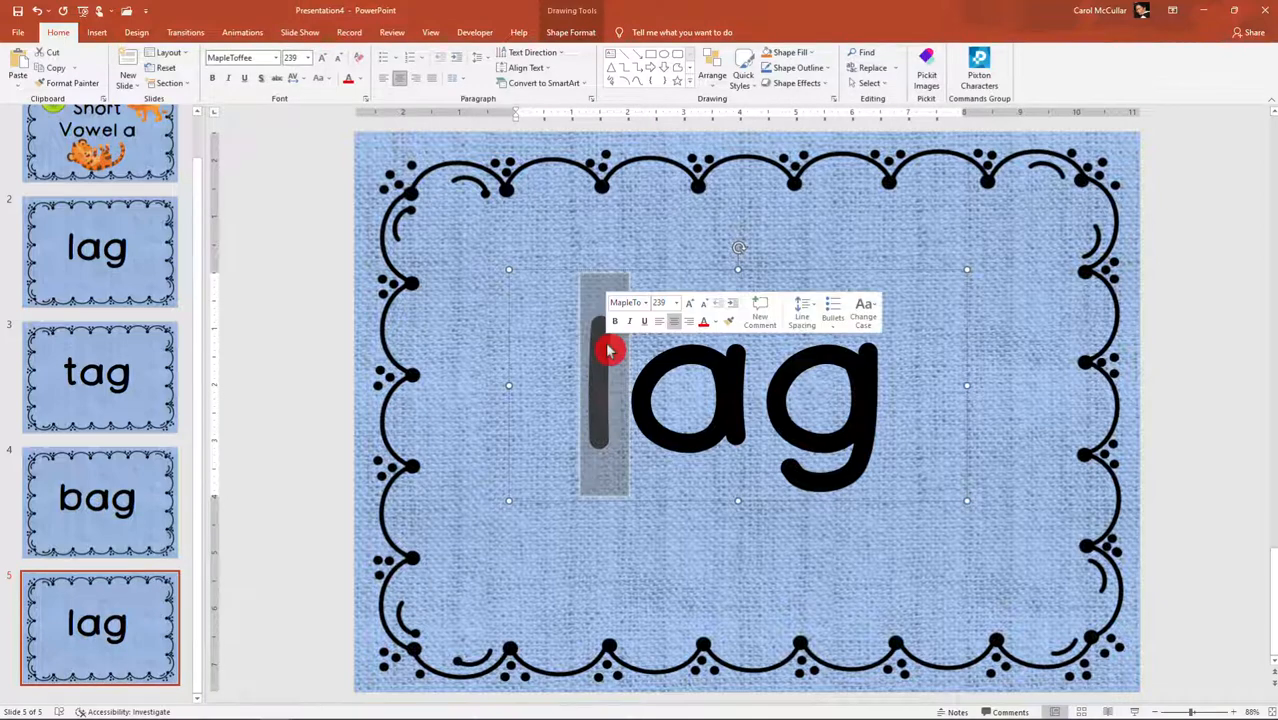
text(n)
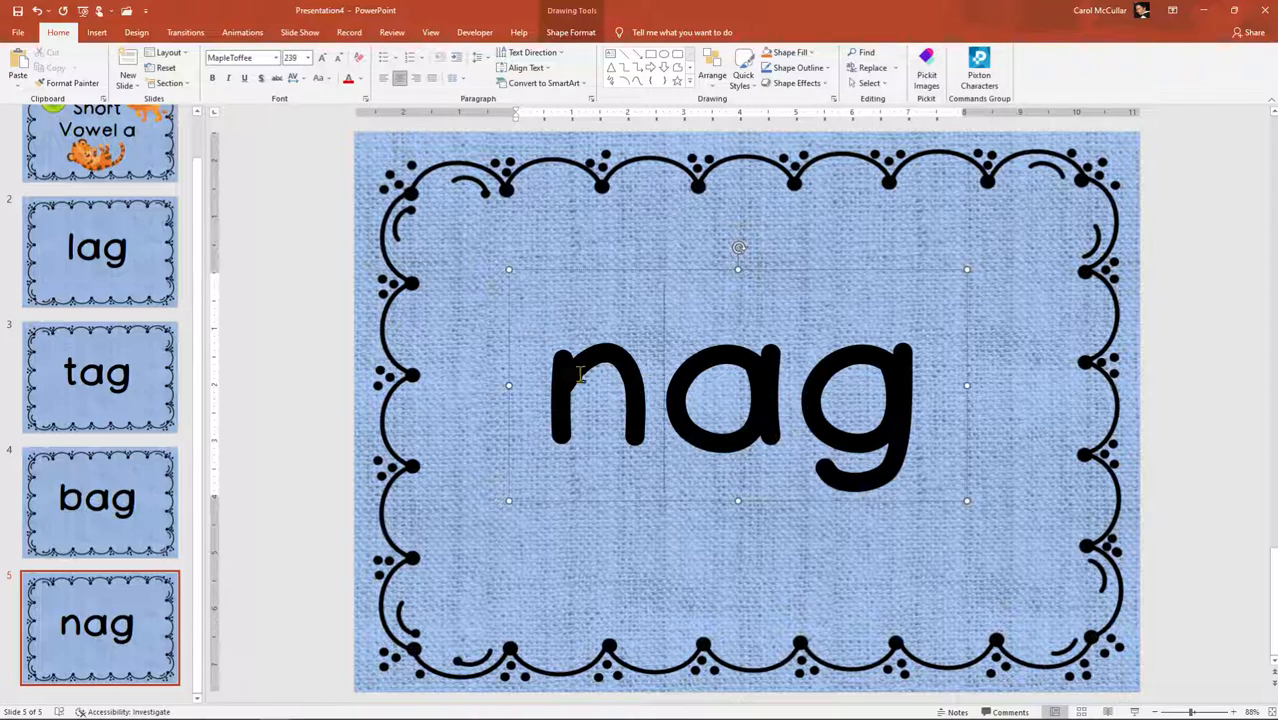
drag(595, 372, 618, 377)
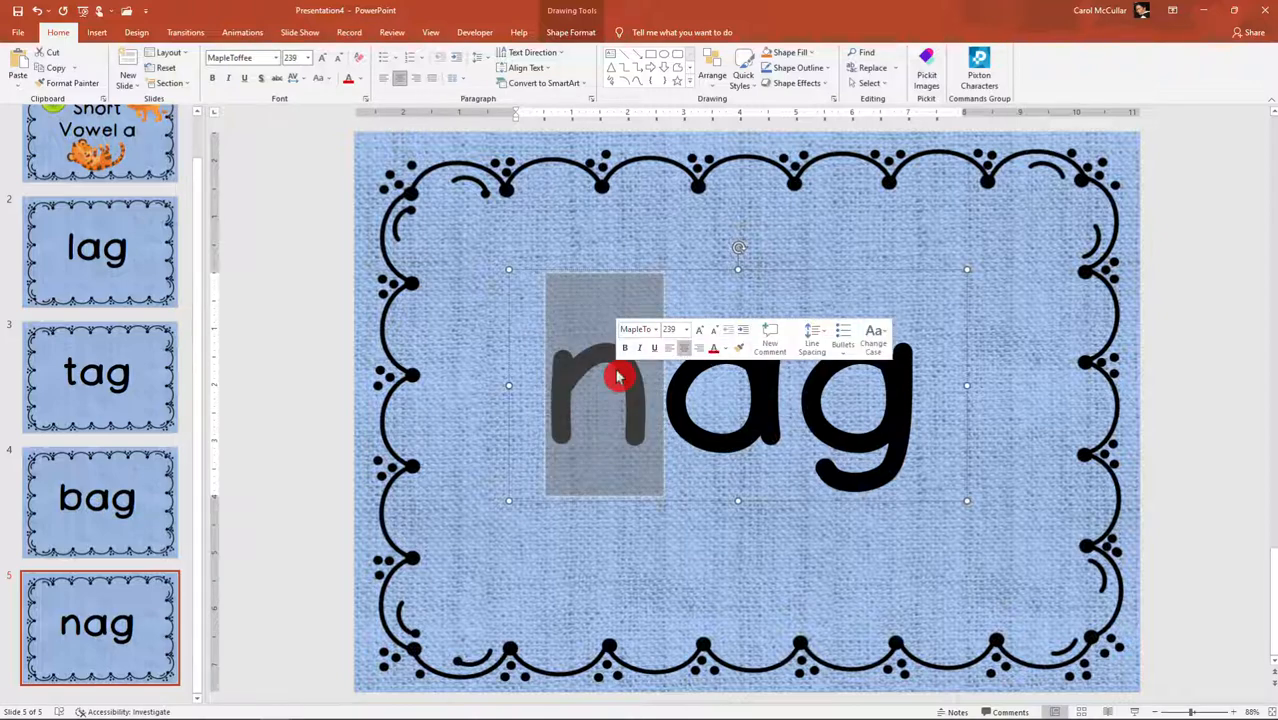
text(h)
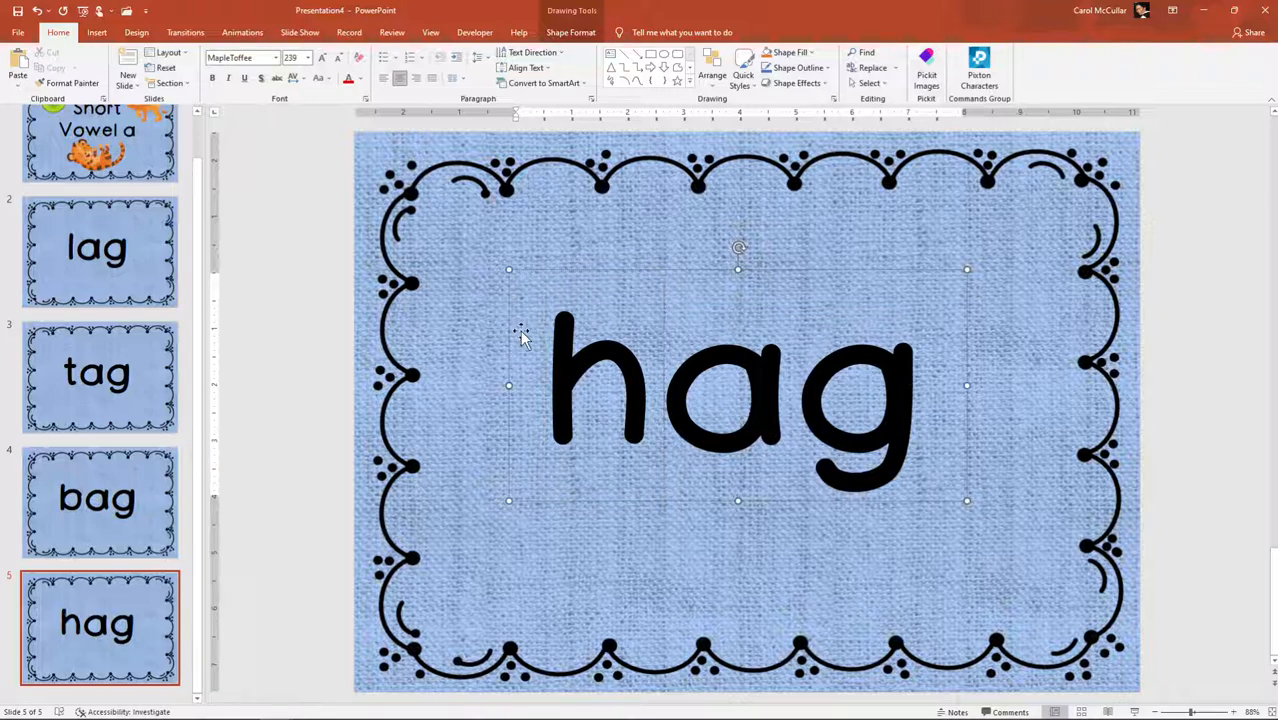
drag(553, 365, 619, 367)
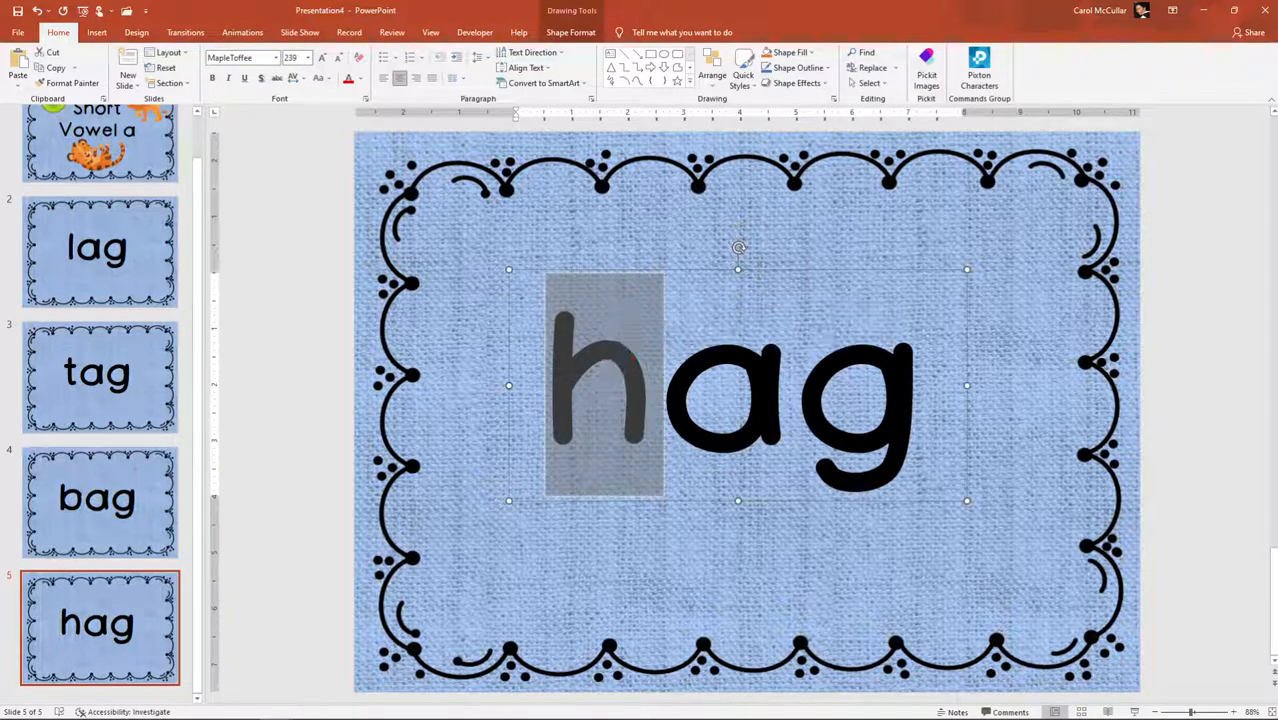
text(n)
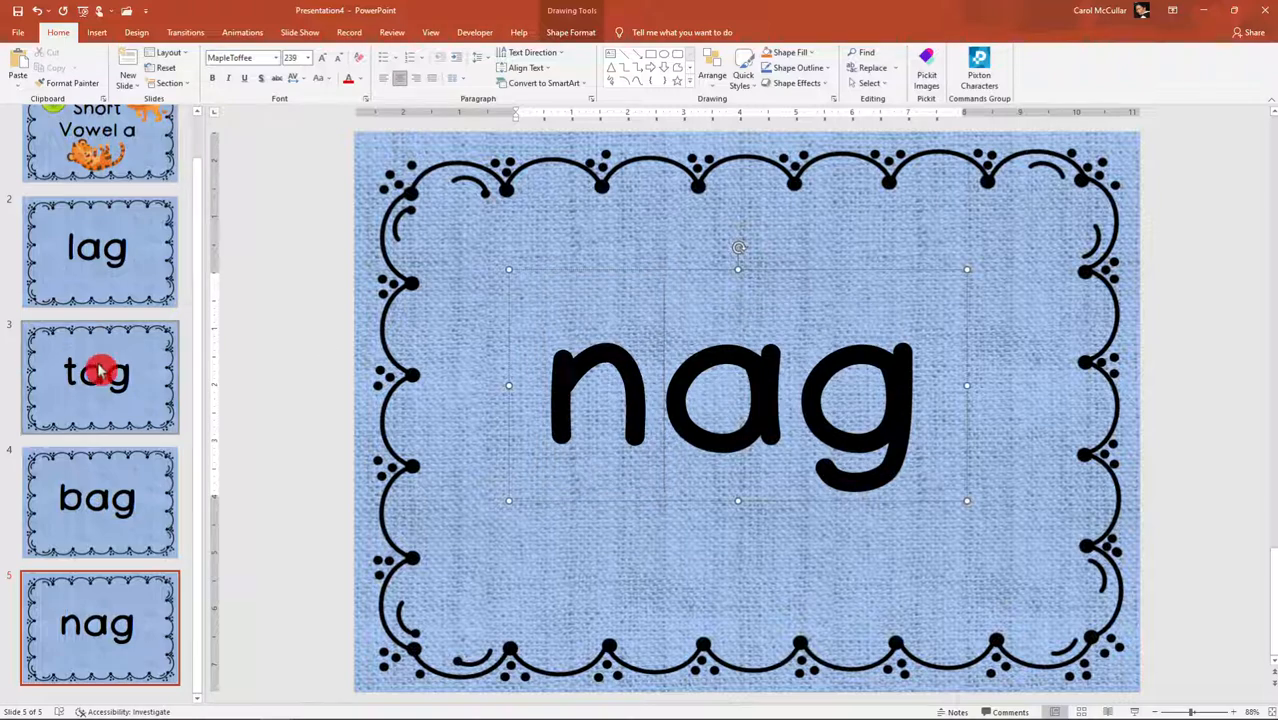
Go to the "lag" slide, switch to Google Photos in Chrome and search the photo library for "lag"
click(130, 249)
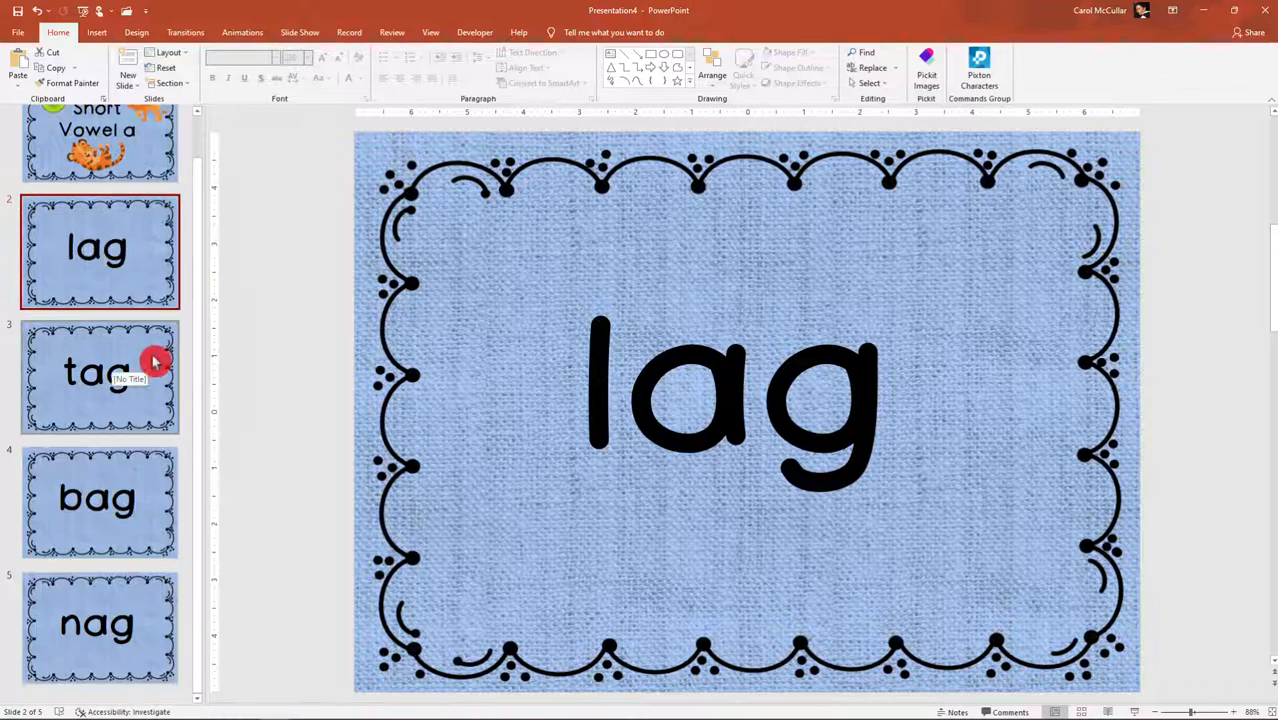
mouse_move(412, 717)
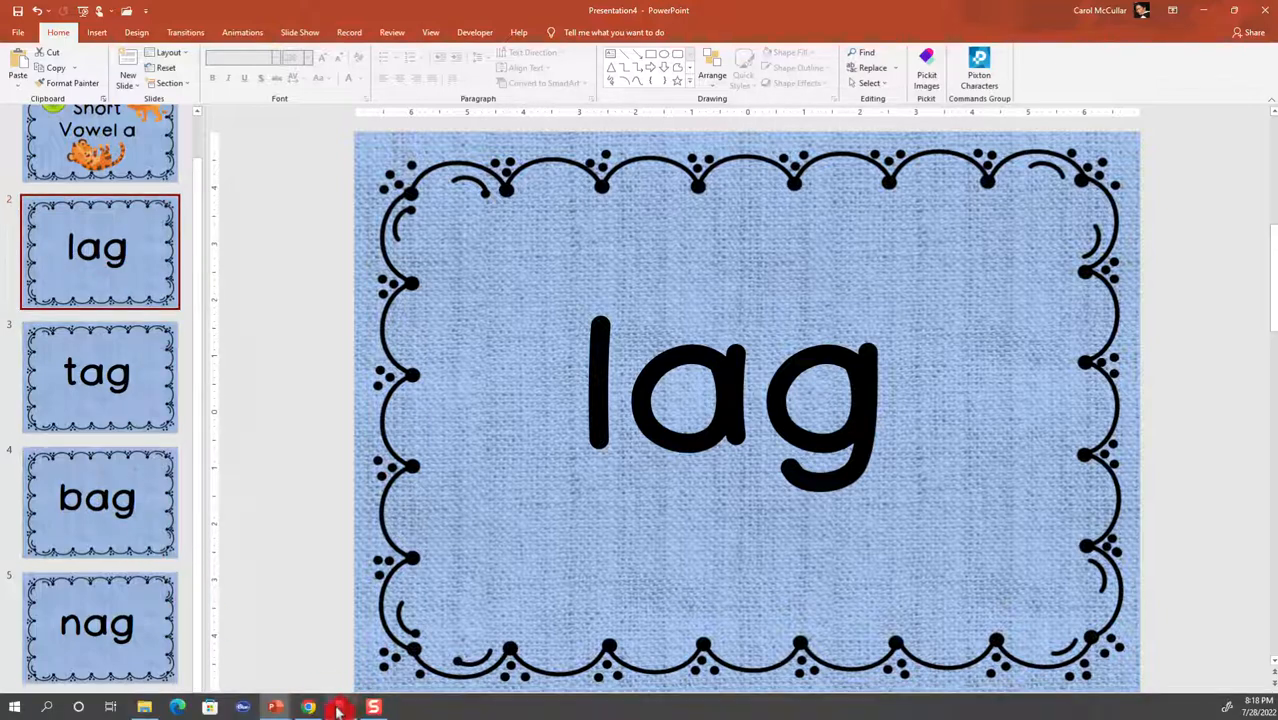
mouse_move(310, 712)
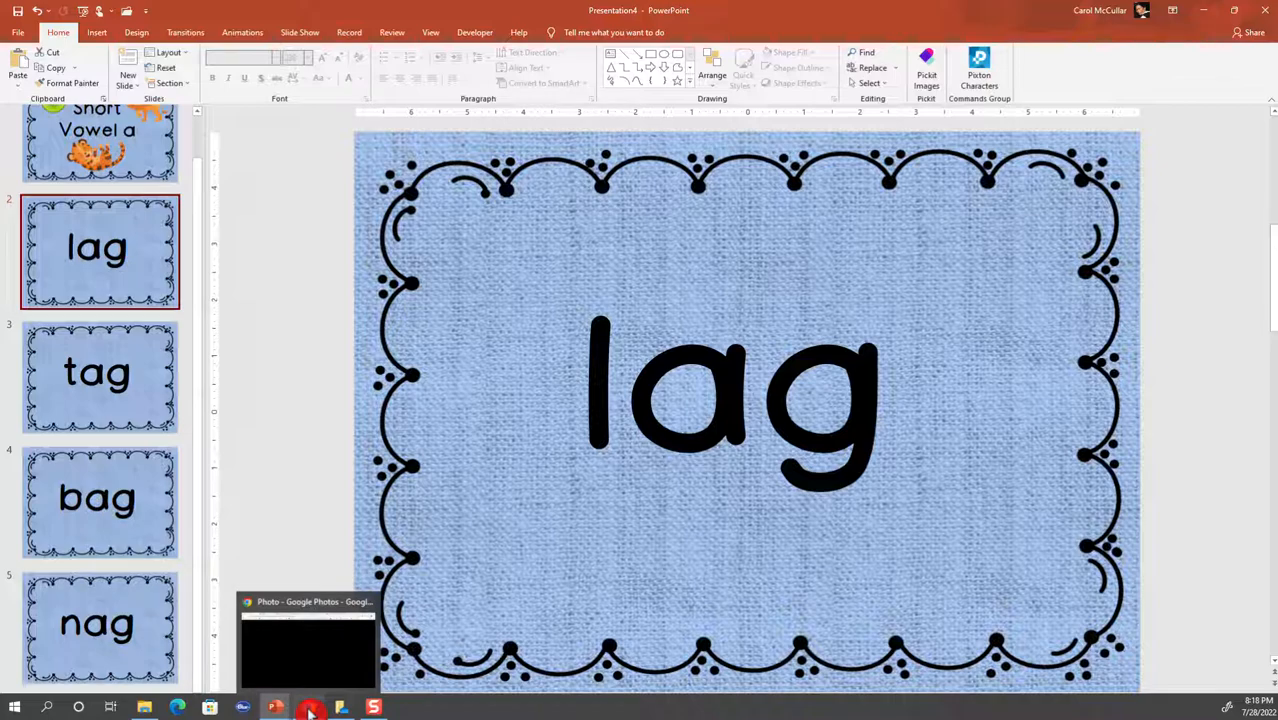
click(310, 711)
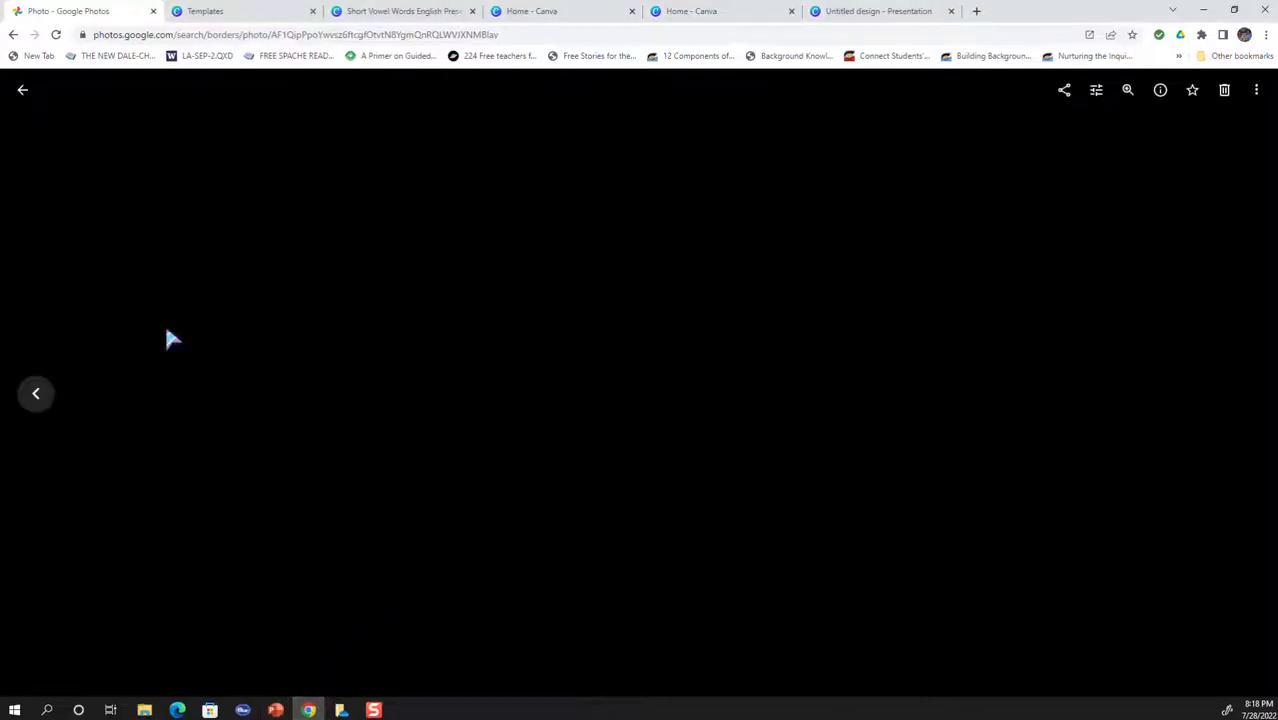
click(22, 89)
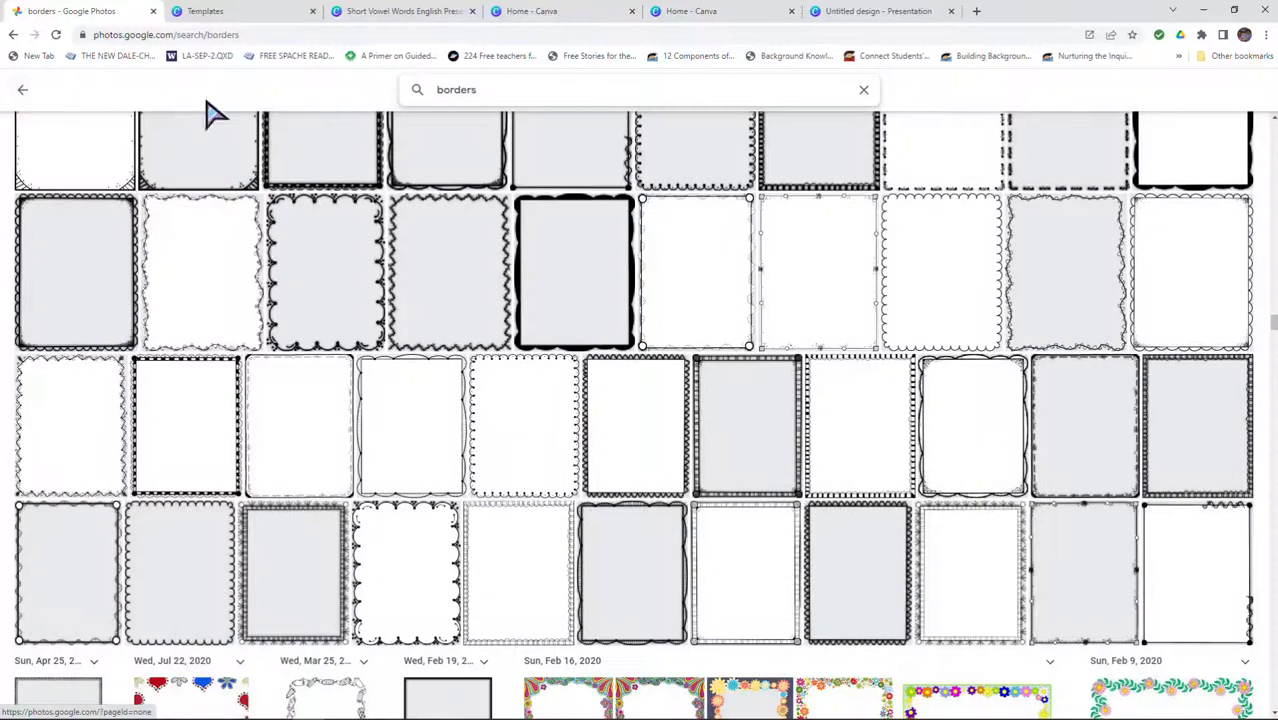
click(500, 98)
drag(500, 98, 400, 105)
text(lag)
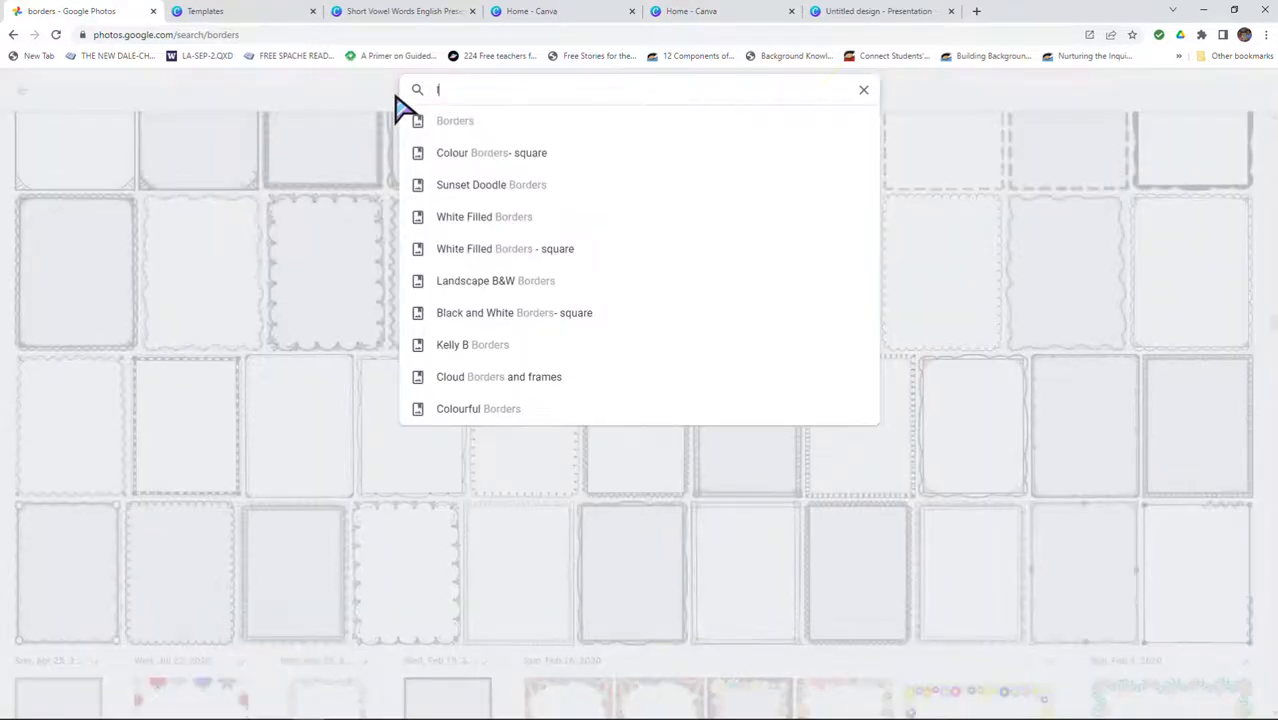
key(Return)
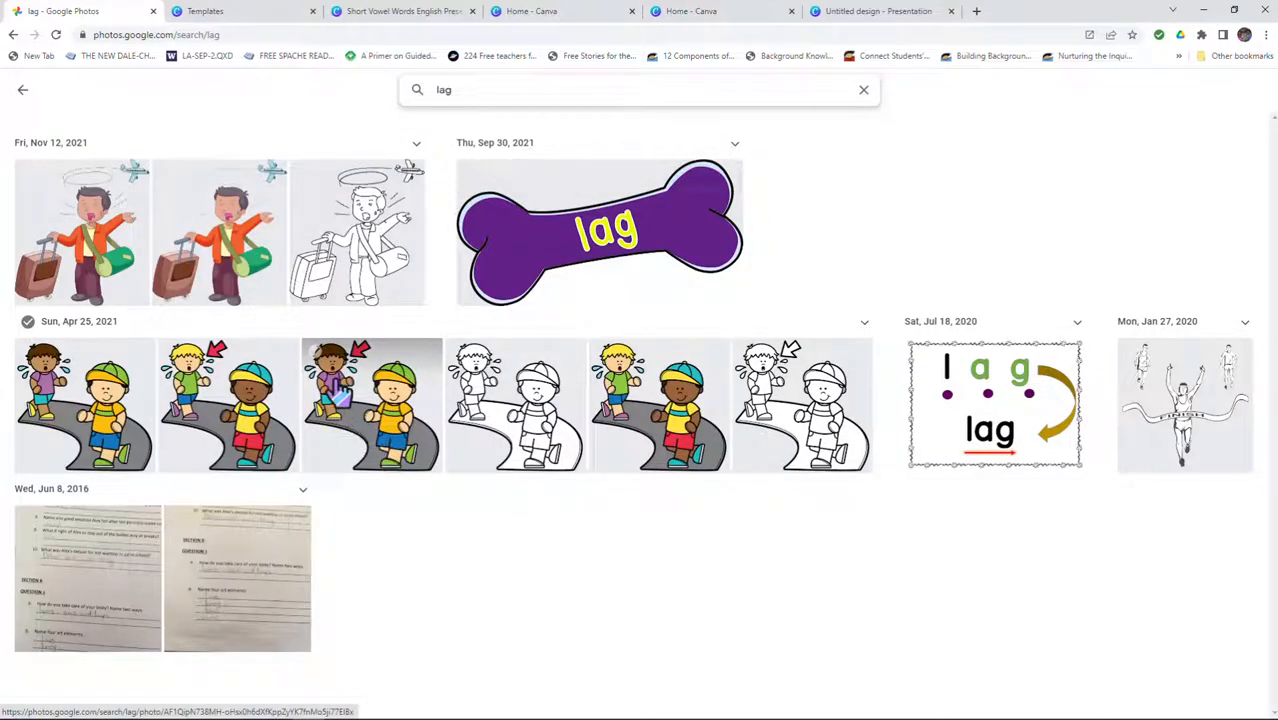
Open the colour picture of the two running boys with the red arrow above the blond boy and copy it
click(232, 390)
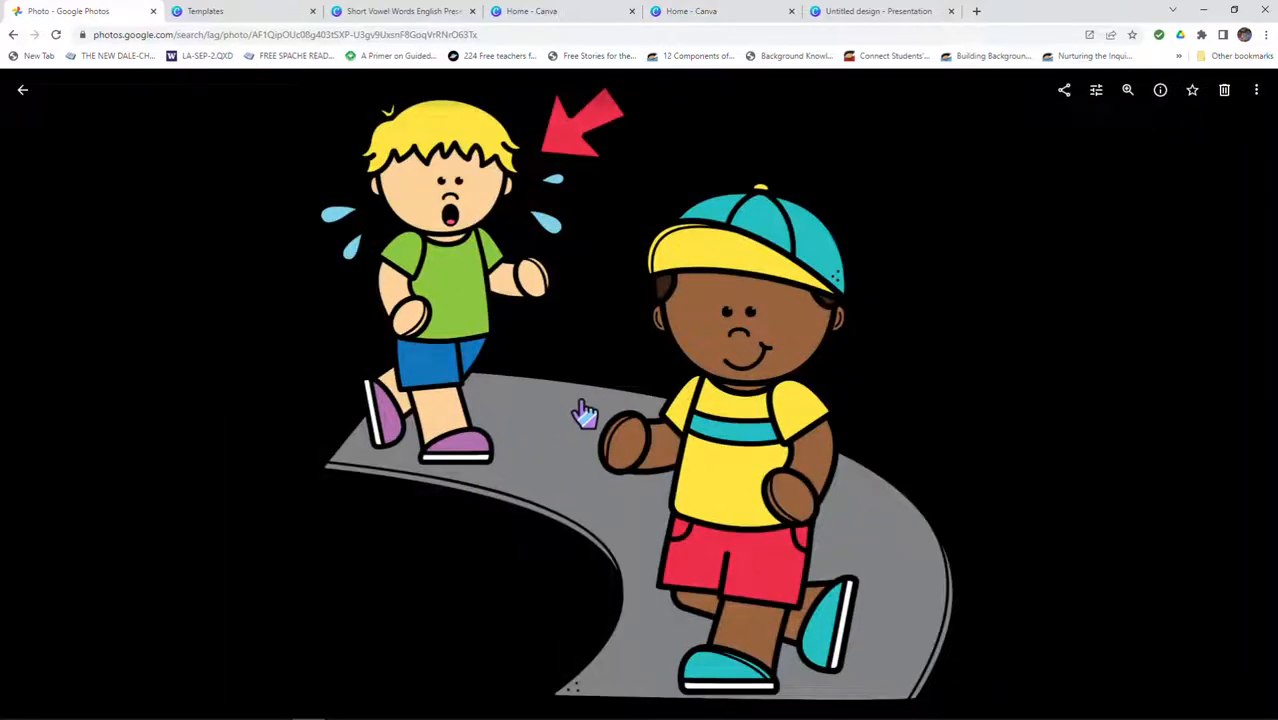
right_click(577, 410)
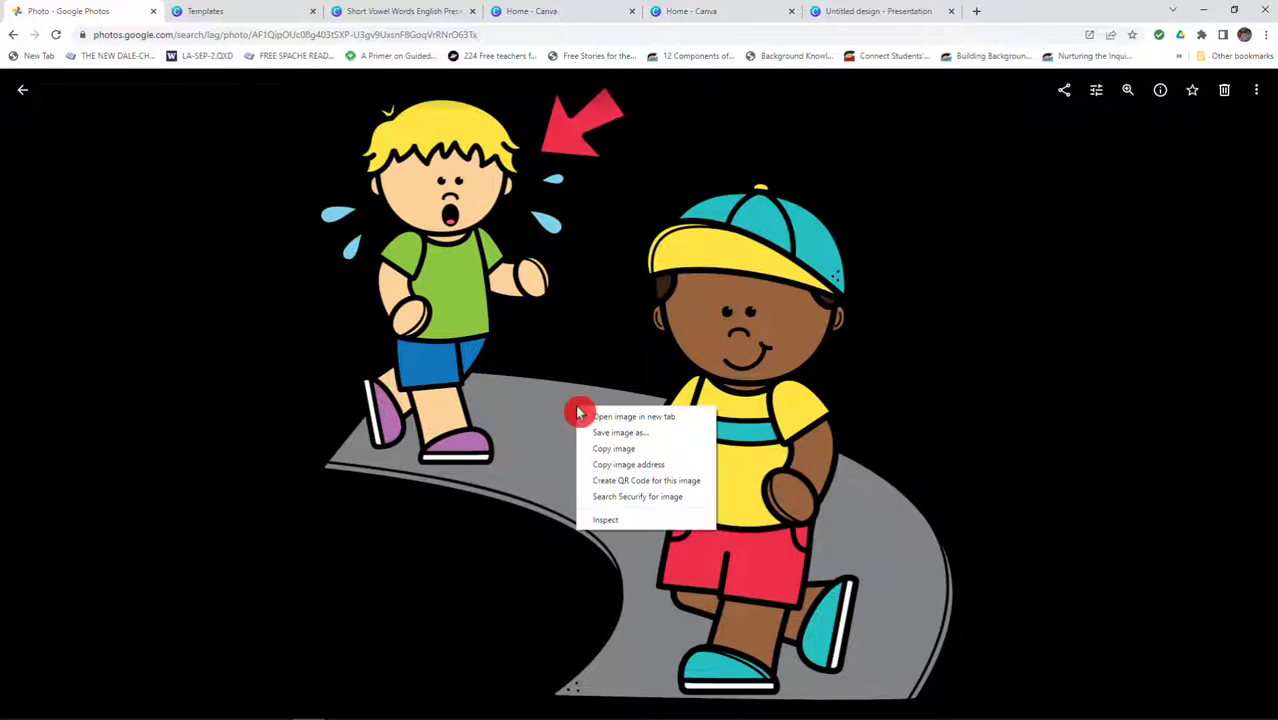
click(618, 450)
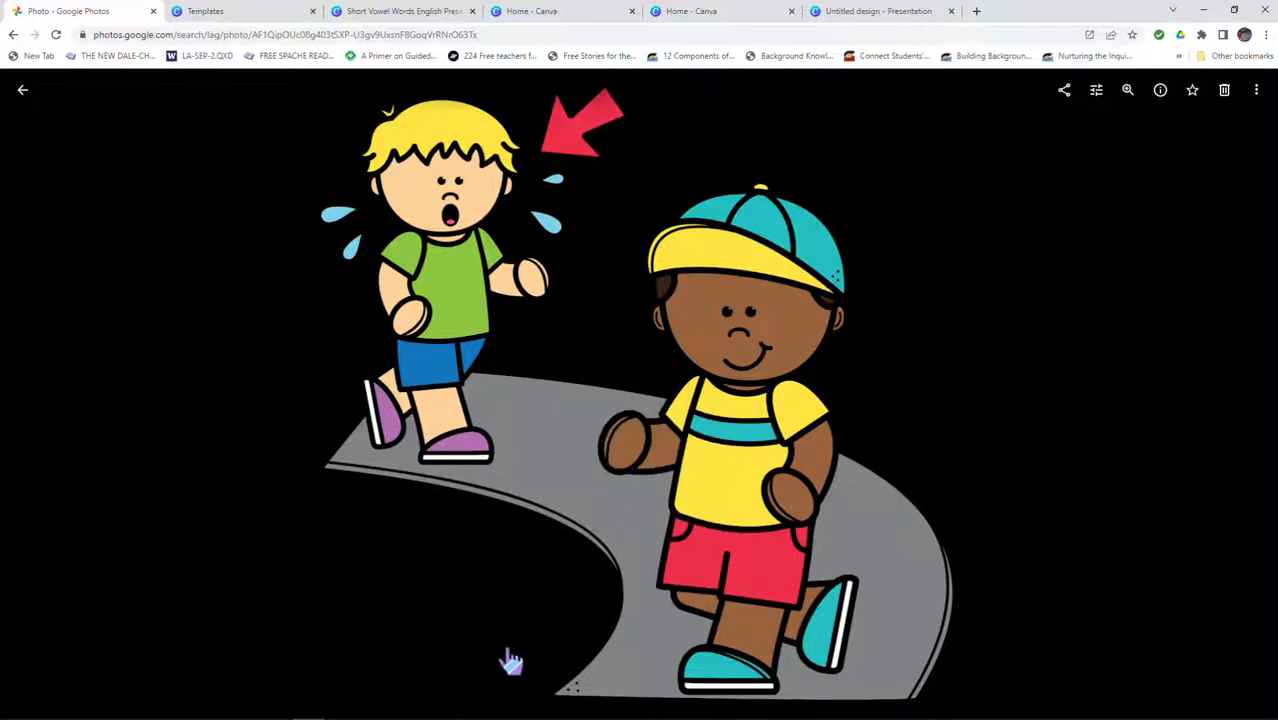
Switch to Presentation4 in PowerPoint and paste the copied running boys picture onto slide 2
mouse_move(456, 712)
mouse_move(280, 711)
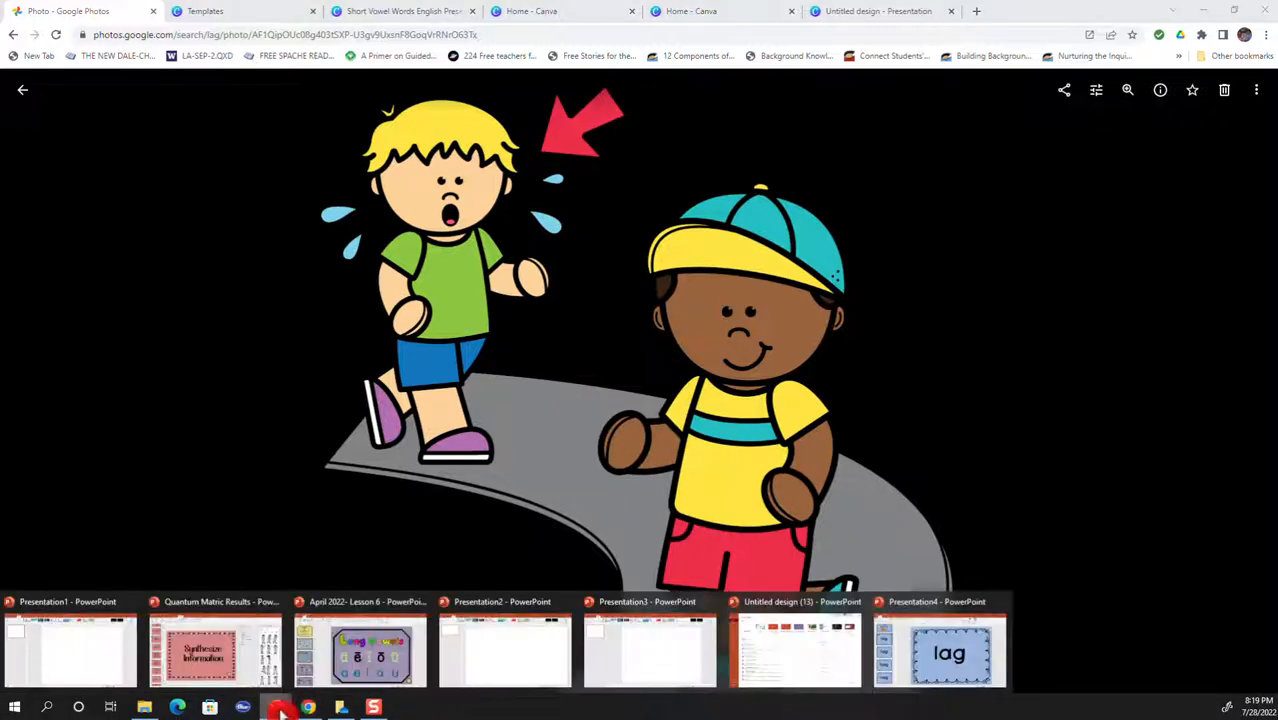
click(936, 662)
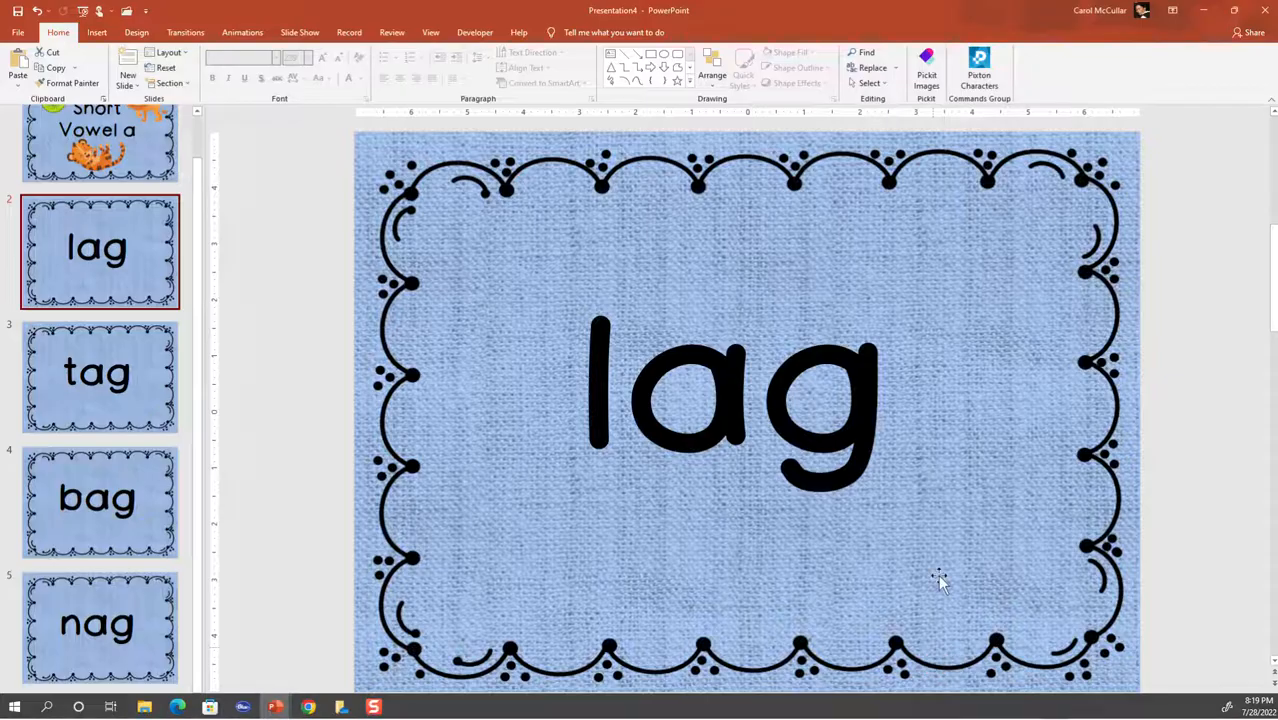
right_click(950, 286)
click(923, 243)
right_click(923, 241)
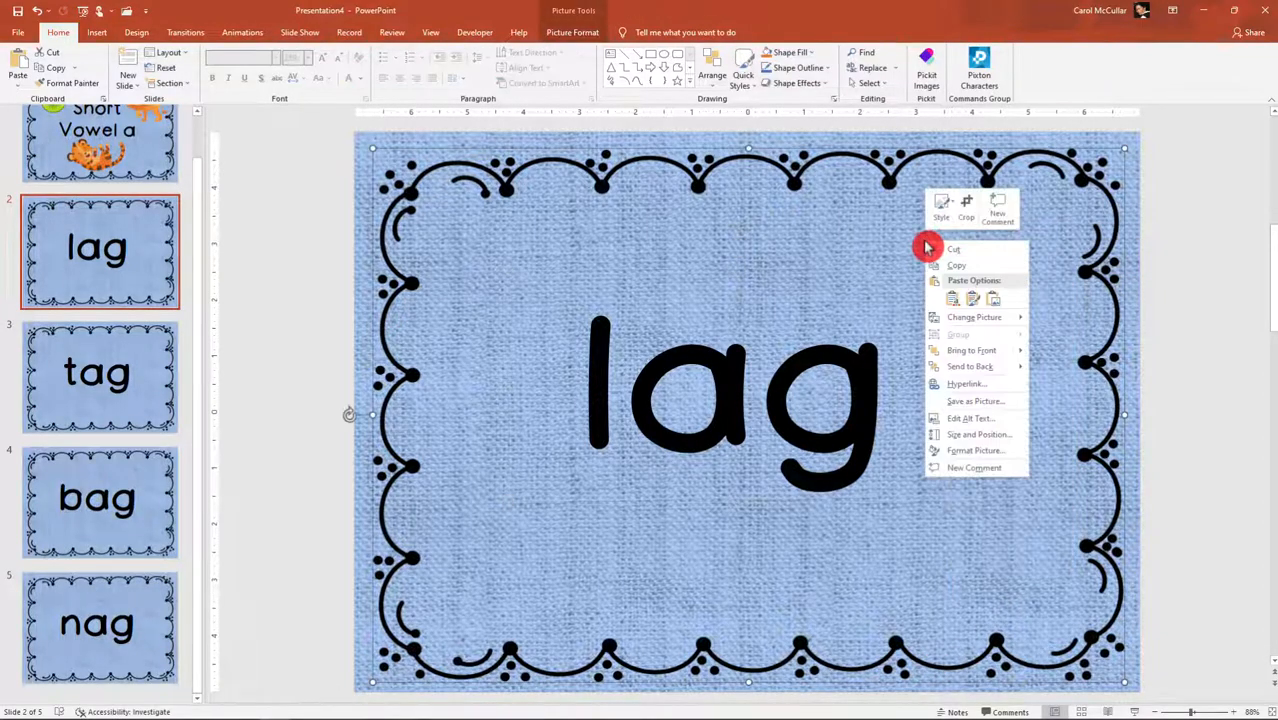
click(957, 308)
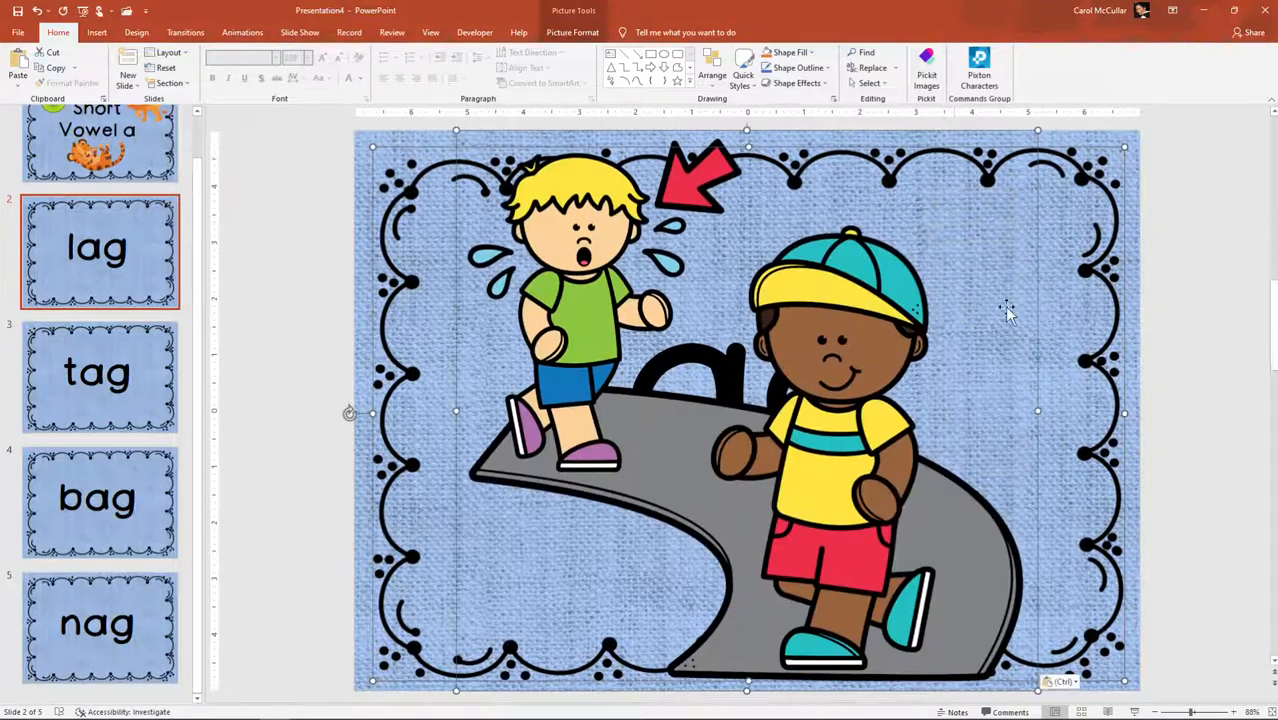
click(1199, 348)
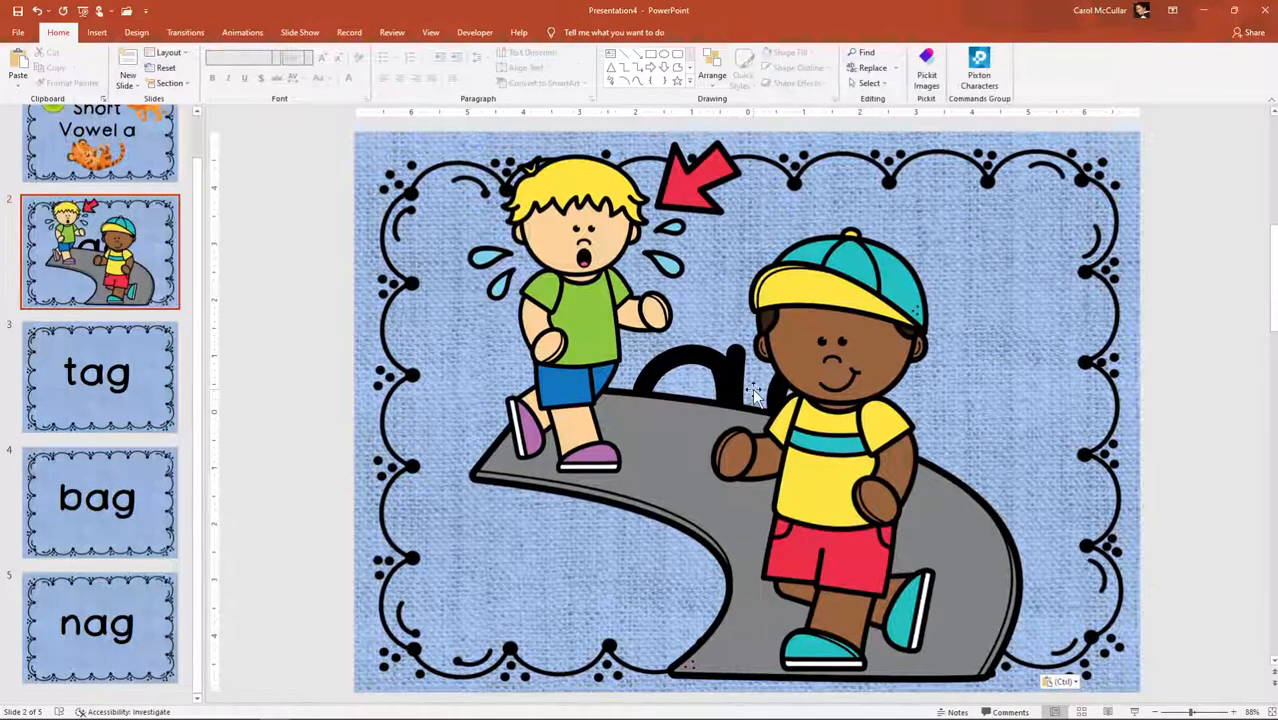
Shrink the running boys picture to about half its size and place it in the slide's upper-right corner beside "lag"
click(636, 421)
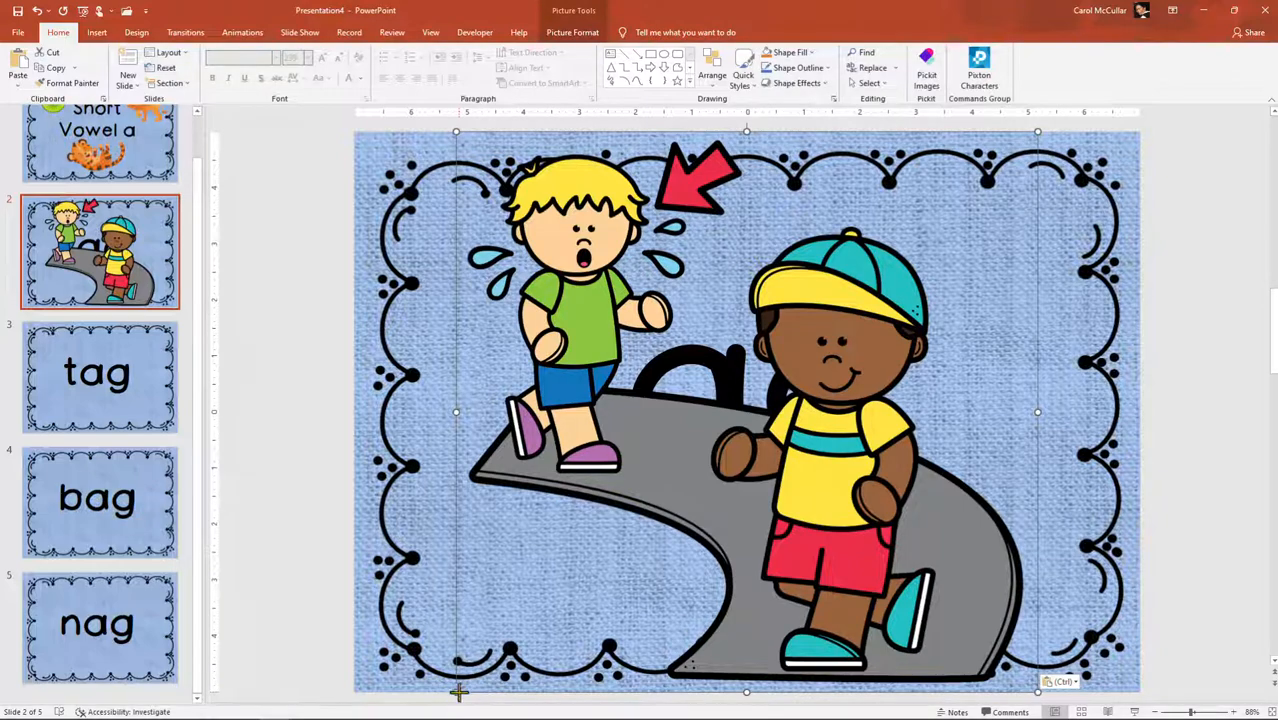
drag(458, 692, 828, 500)
drag(935, 406, 1030, 358)
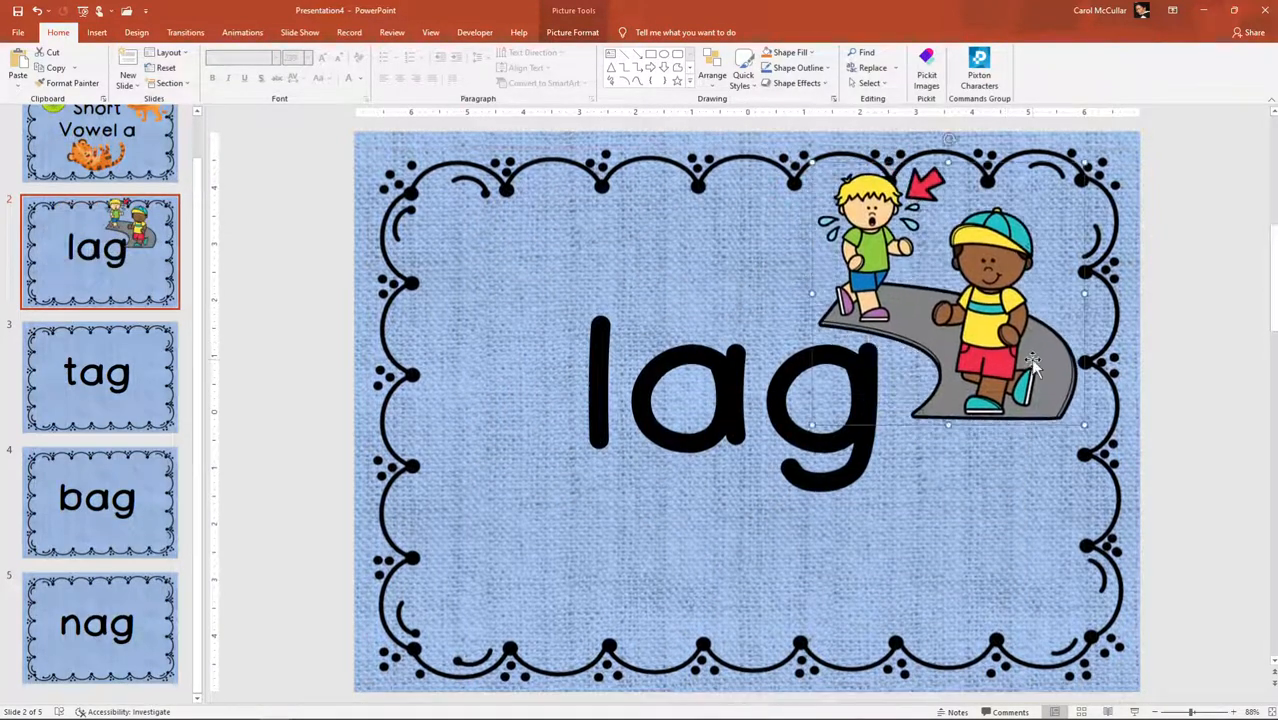
click(982, 517)
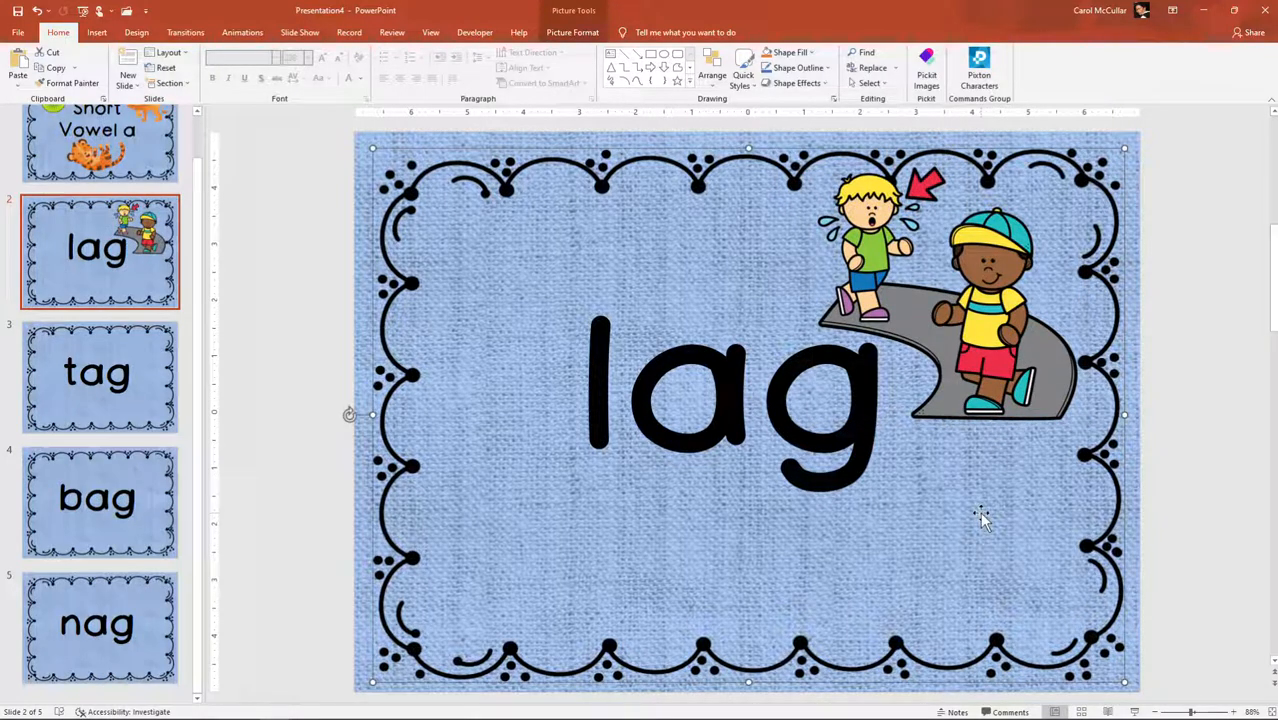
click(757, 371)
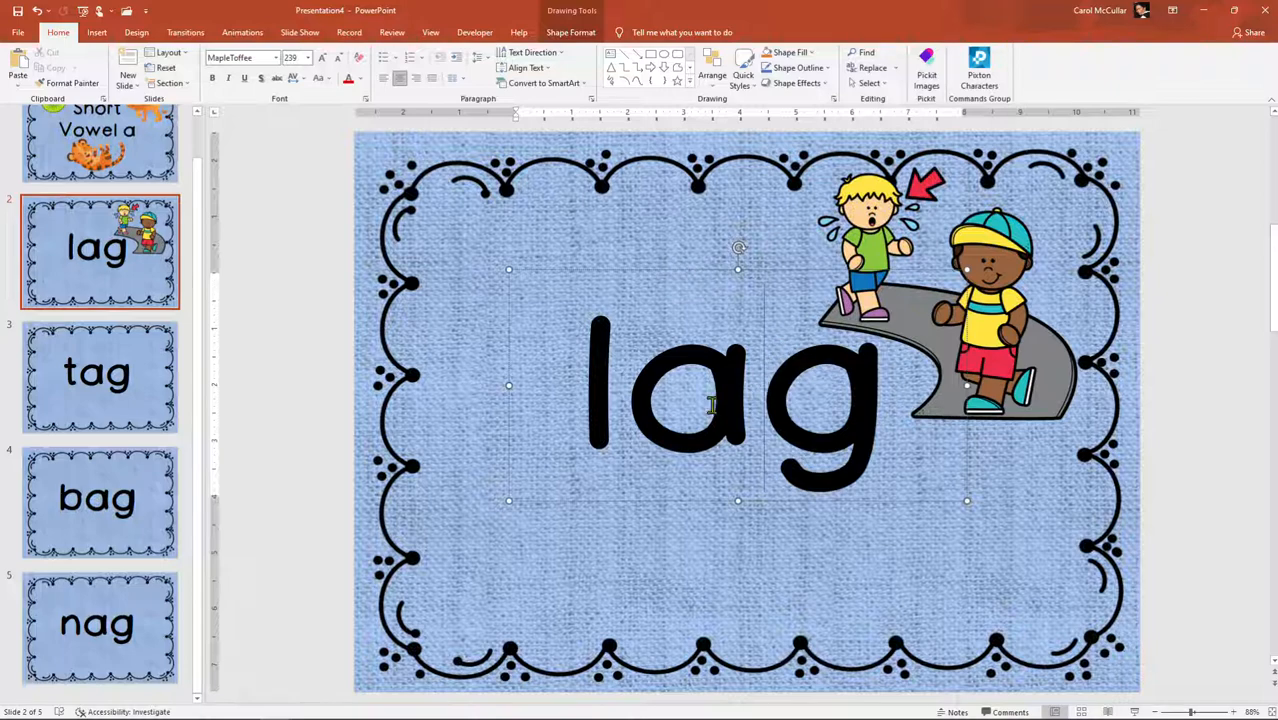
click(990, 367)
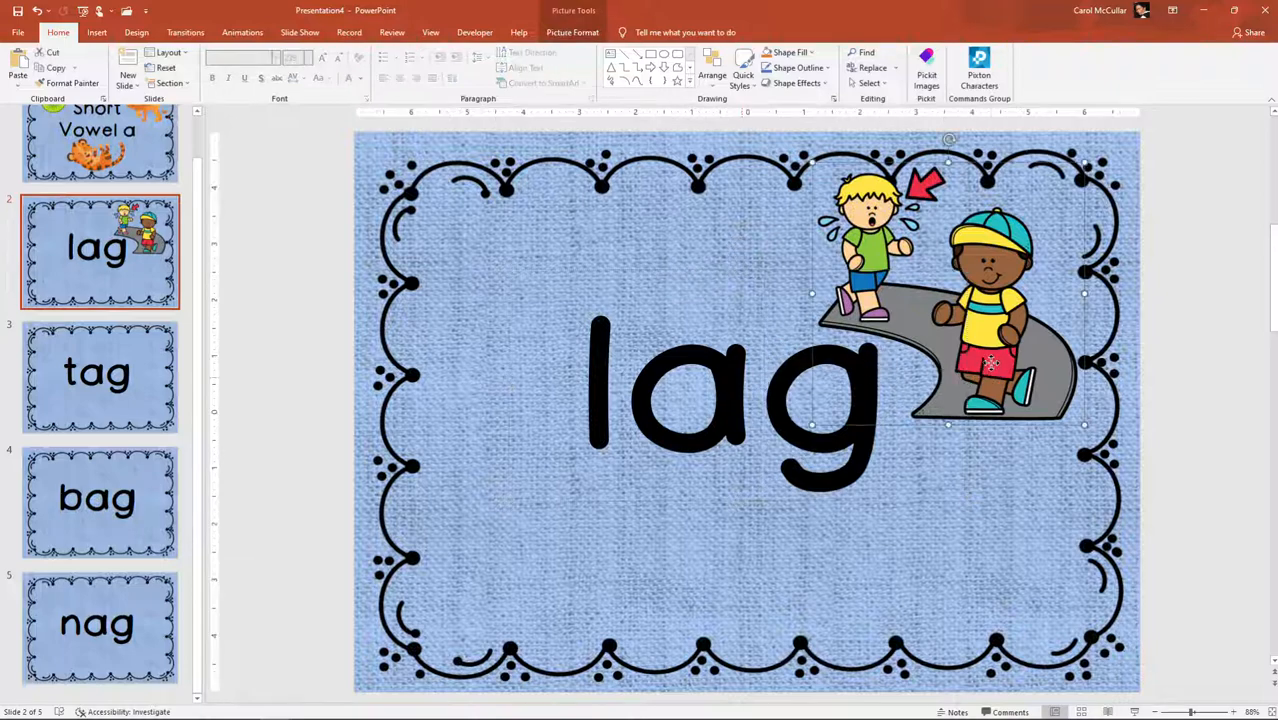
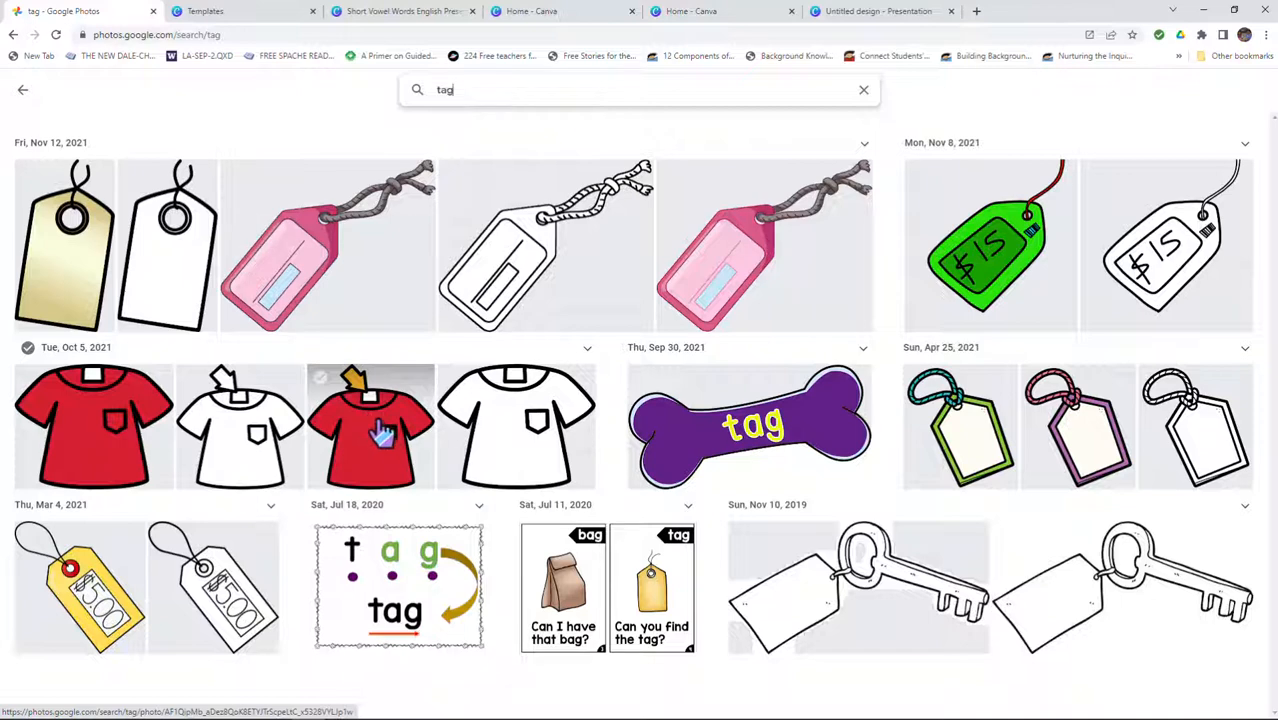
Open the red T-shirt picture with the yellow arrow from the "tag" search results and copy it
click(370, 425)
right_click(563, 396)
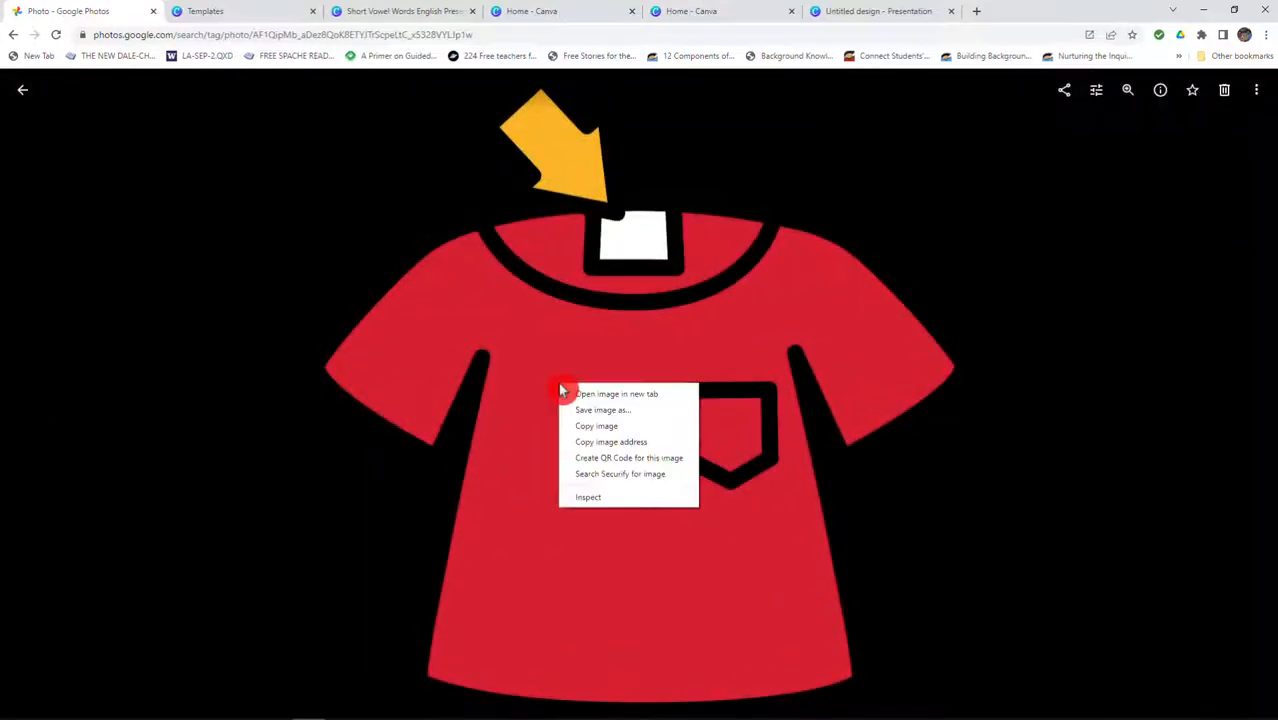
click(585, 427)
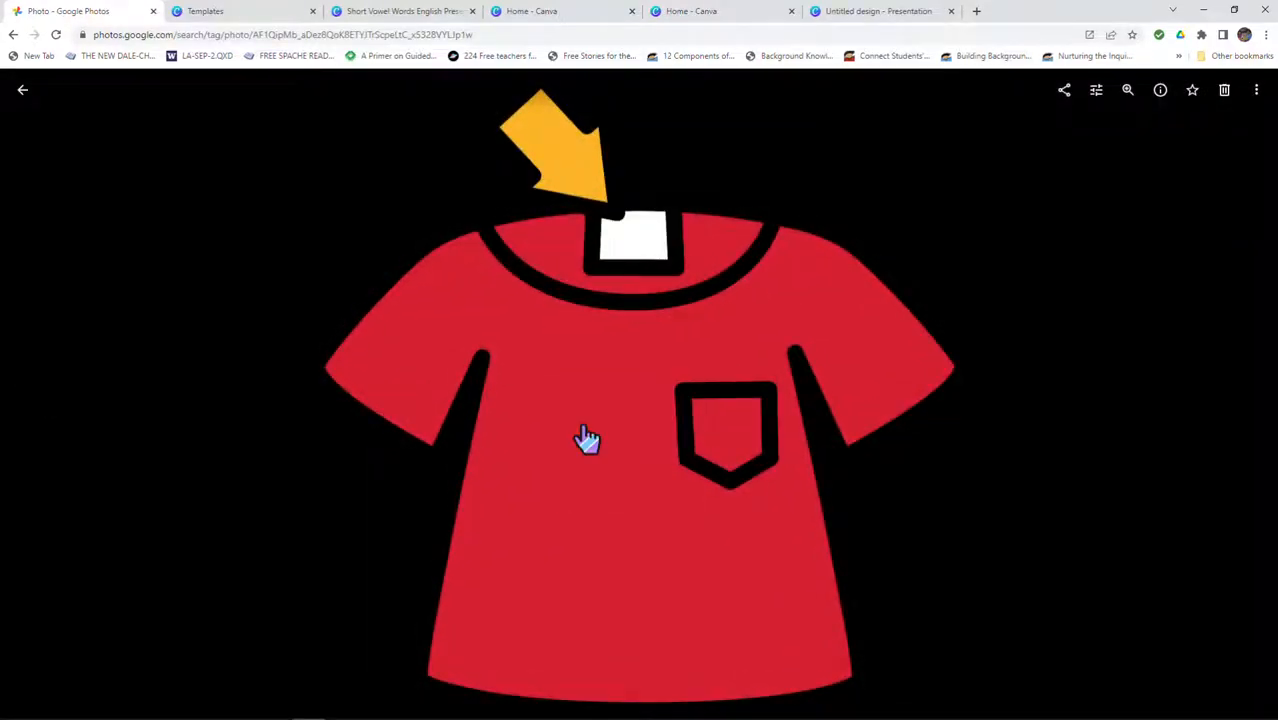
Switch to Presentation4 in PowerPoint and paste the copied T-shirt picture onto slide 3
mouse_move(475, 716)
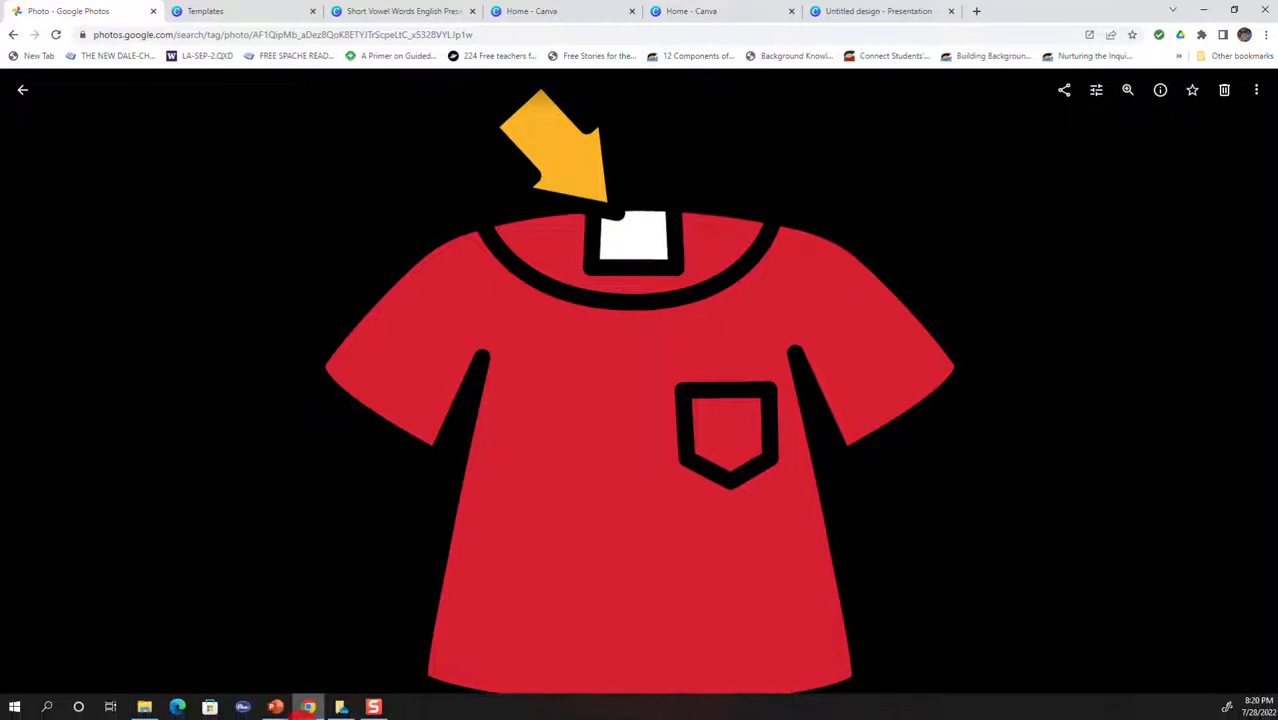
click(275, 707)
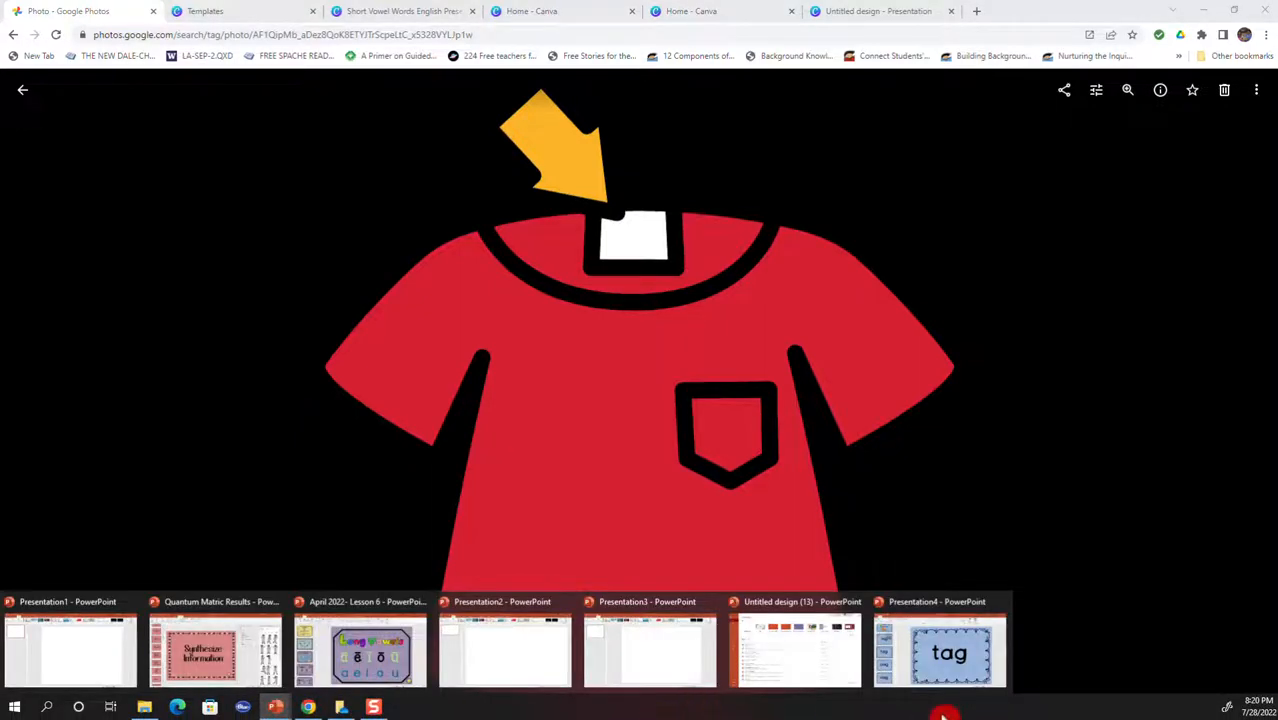
click(944, 672)
right_click(973, 297)
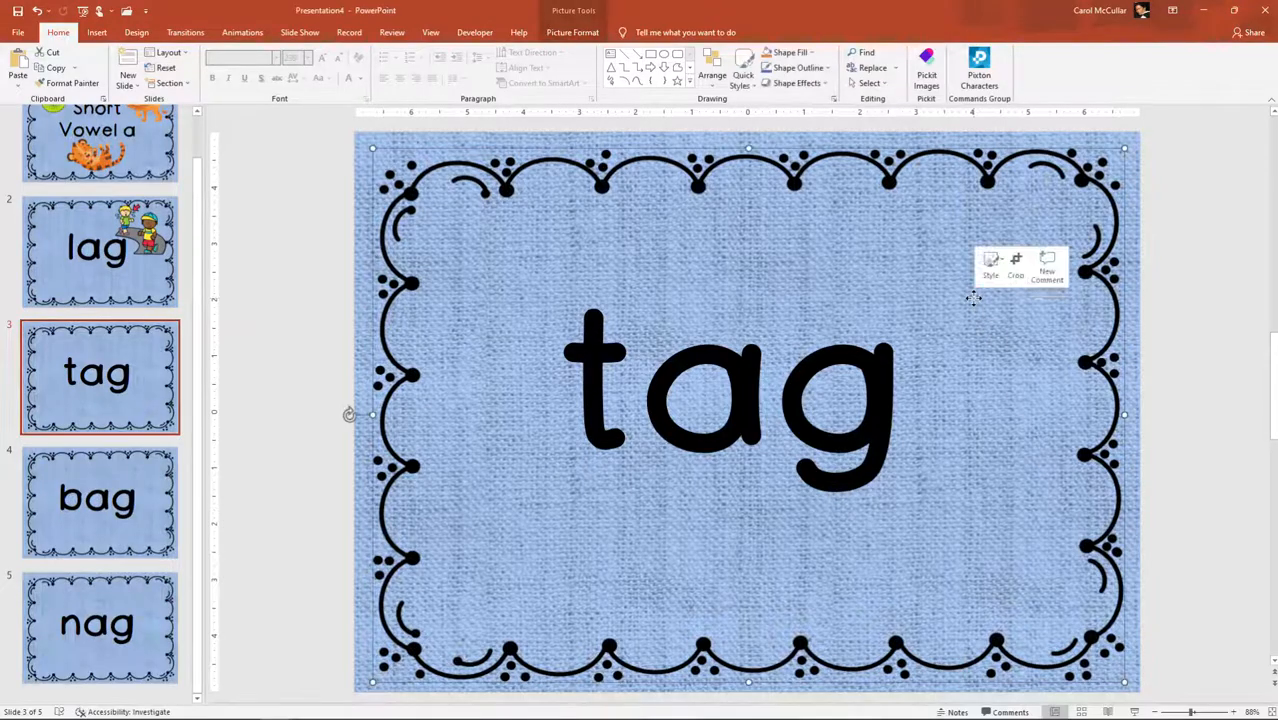
click(1005, 355)
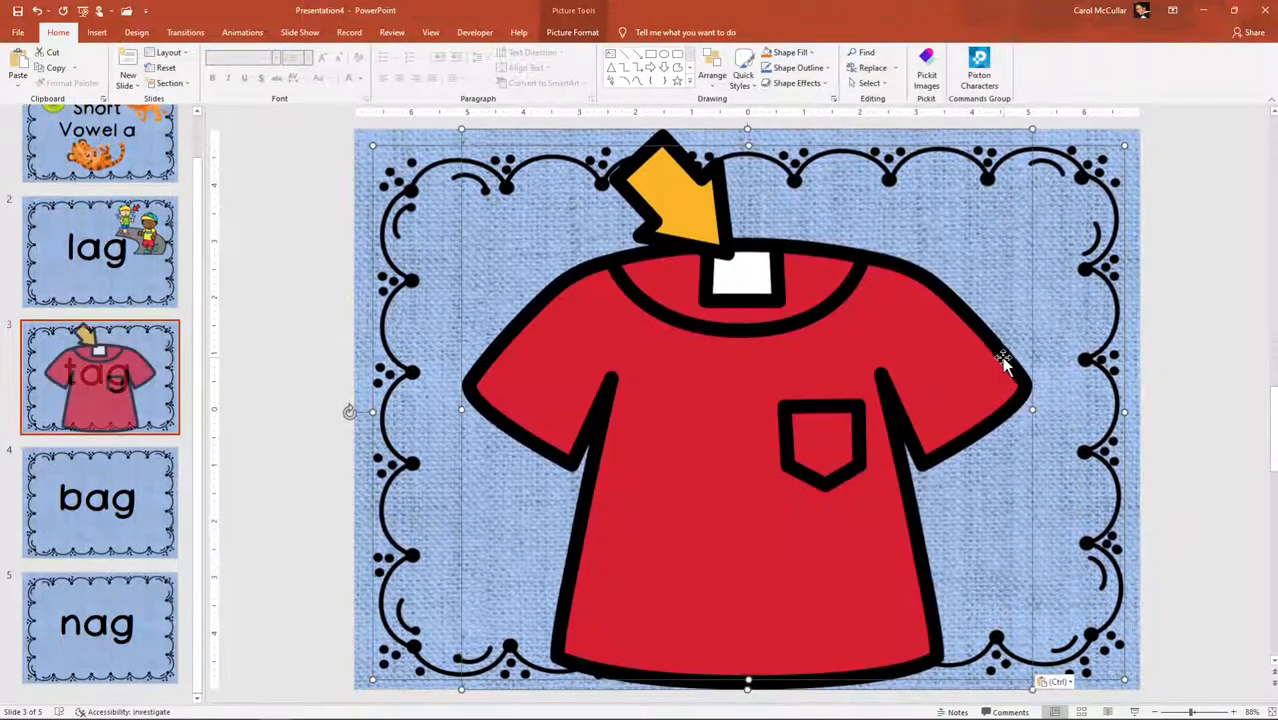
click(1207, 379)
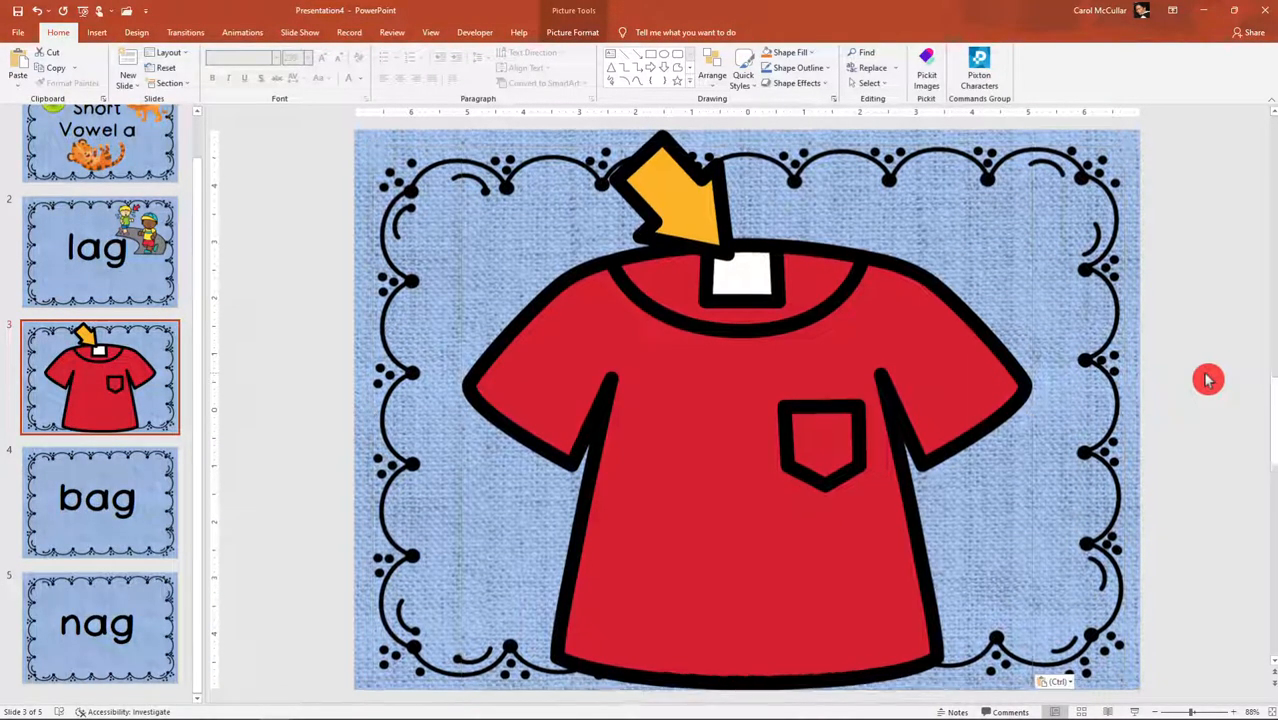
Shrink the T-shirt picture to about half its size and place it in the lower-left corner of slide 3
click(768, 345)
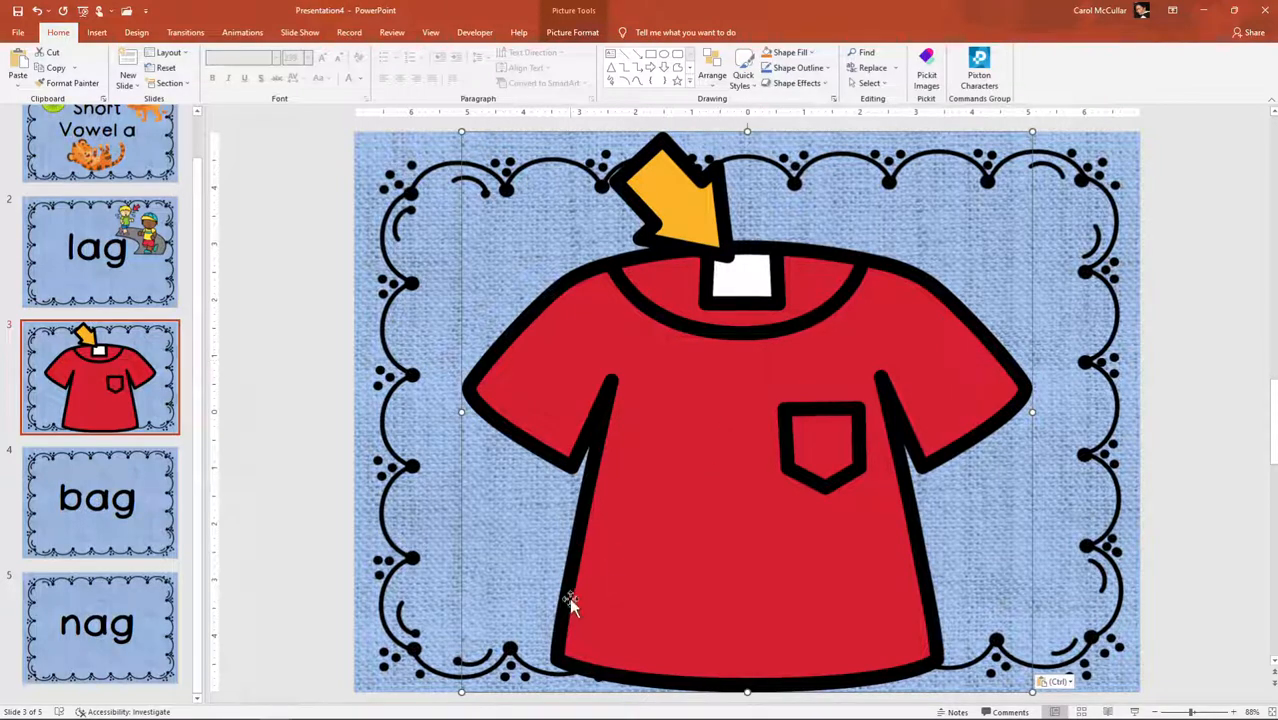
drag(462, 692, 872, 401)
mouse_move(921, 305)
mouse_down()
mouse_move(997, 492)
mouse_move(958, 563)
mouse_move(530, 542)
mouse_move(545, 553)
mouse_up()
Move the word "tag" slightly up and to the right, and nudge the T-shirt picture right so it sits inside the border
click(785, 436)
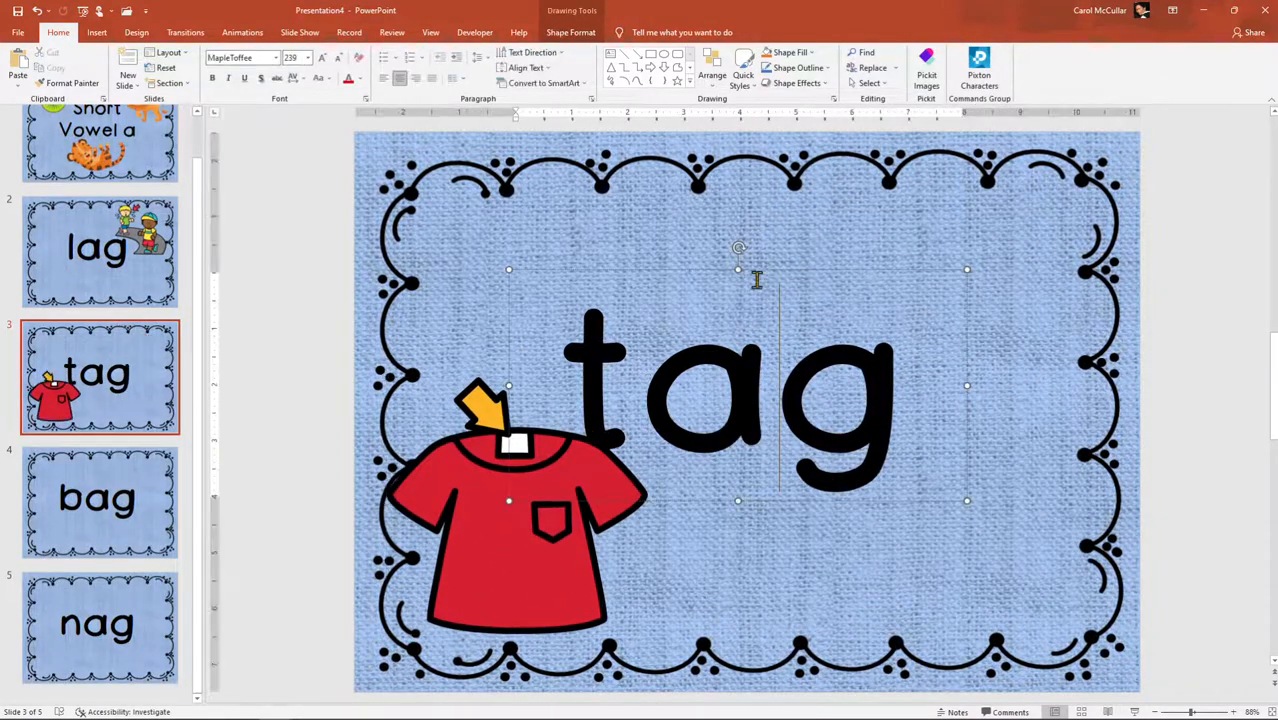
drag(766, 271, 776, 244)
drag(589, 528, 612, 530)
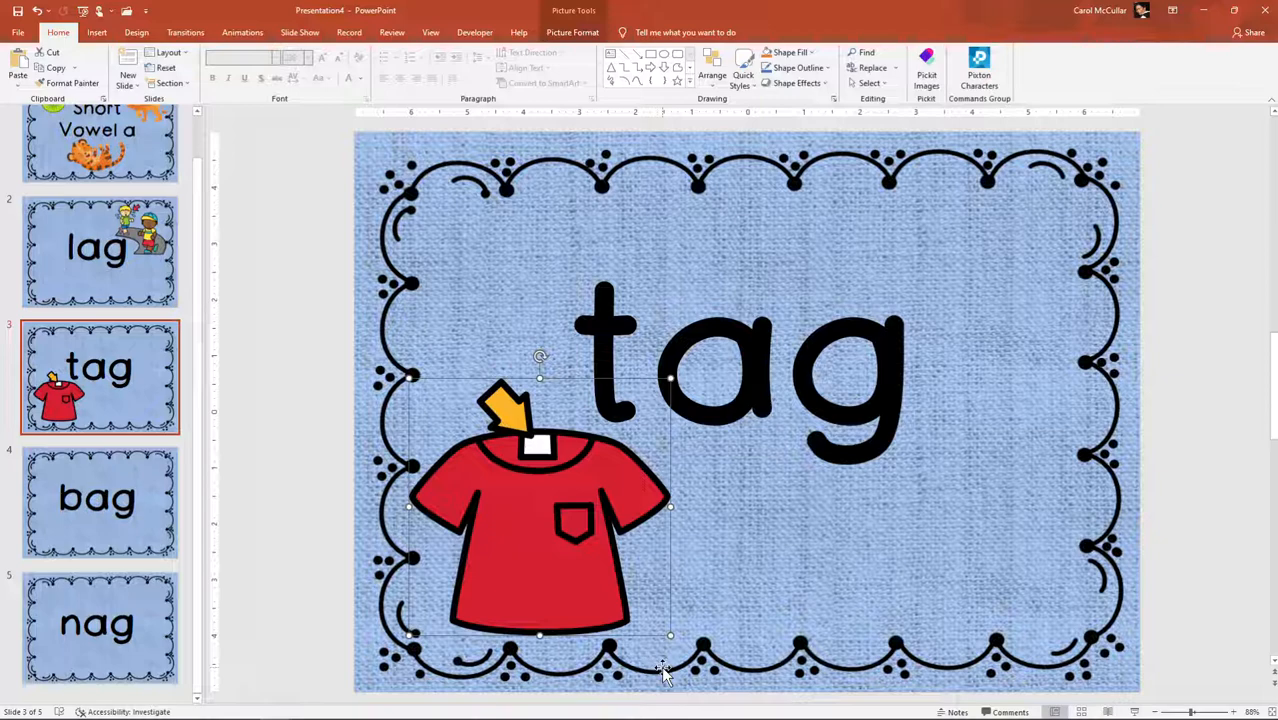
Go to the "bag" slide, then switch to Google Photos in Chrome and search the pictures for "bag"
click(922, 553)
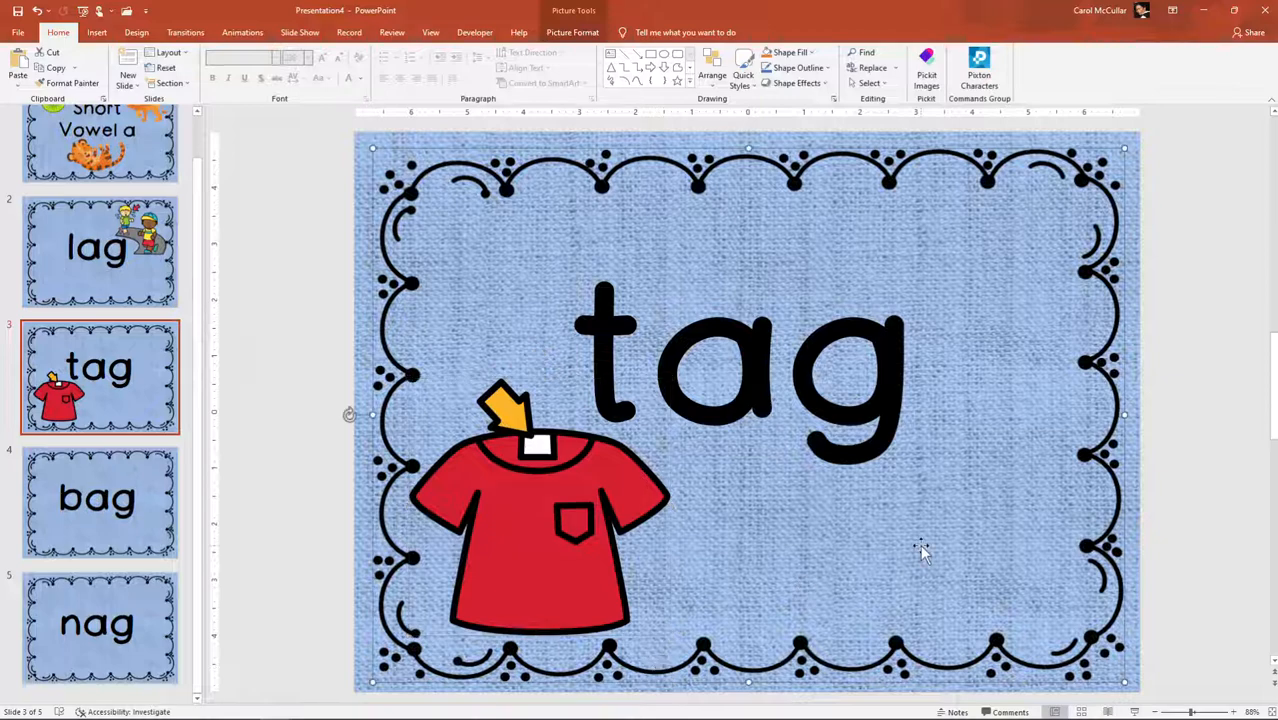
scroll(390, 507, down, 1)
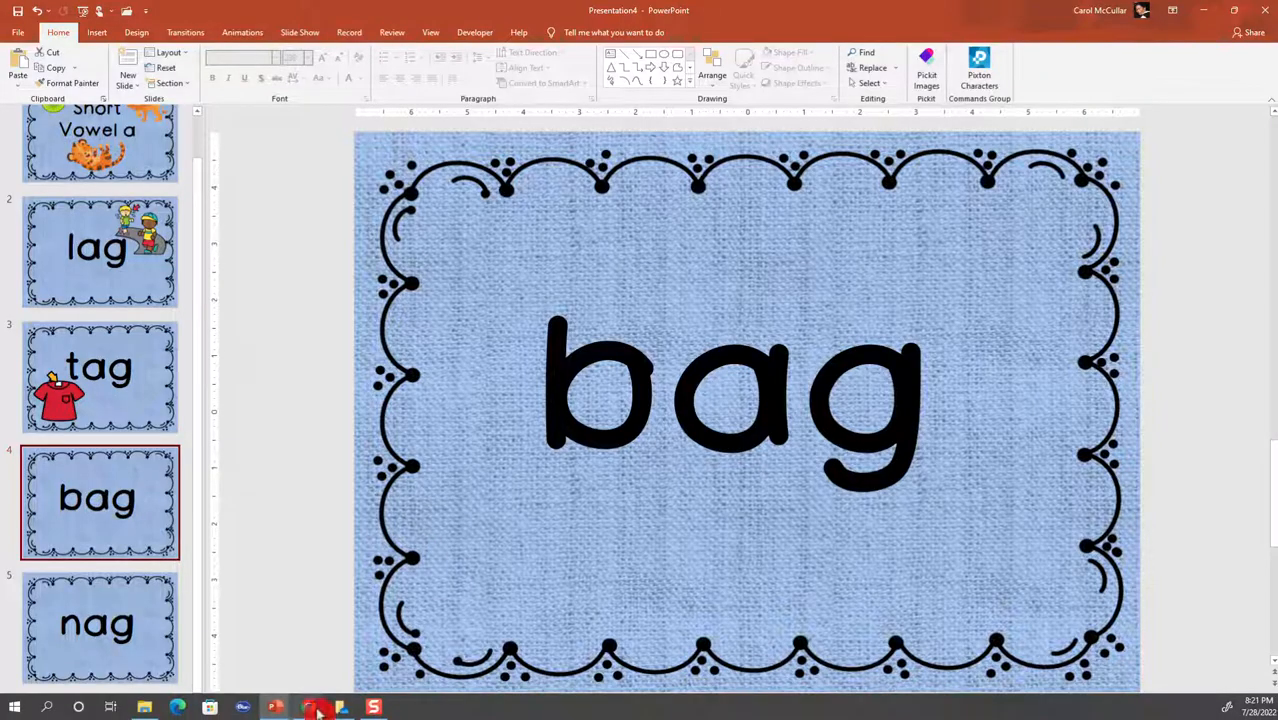
click(308, 707)
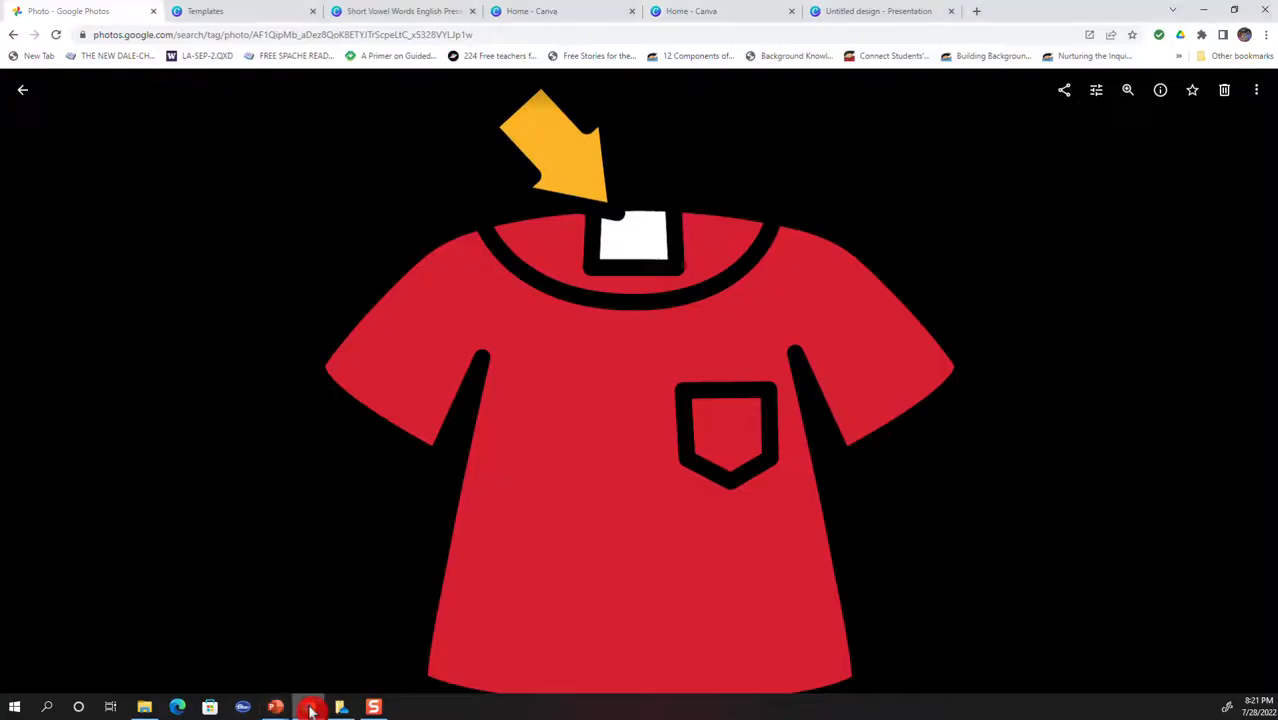
click(23, 98)
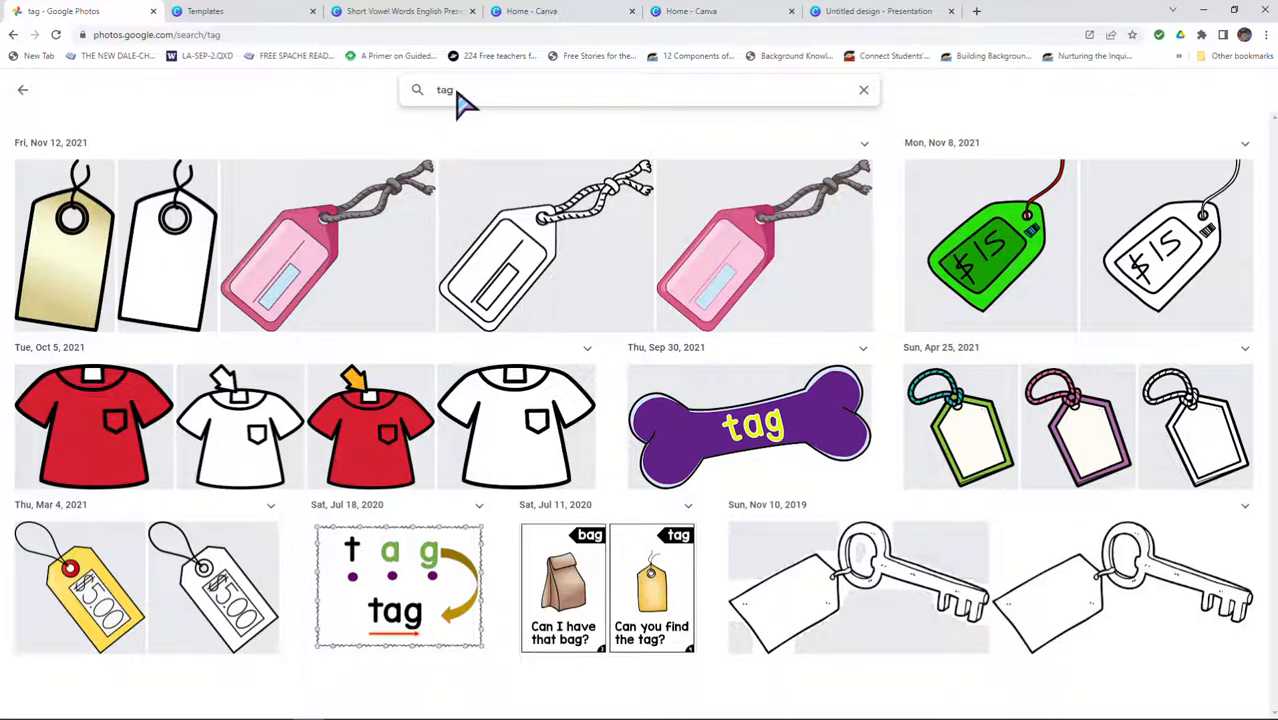
drag(459, 90, 427, 96)
text(bag)
key(Return)
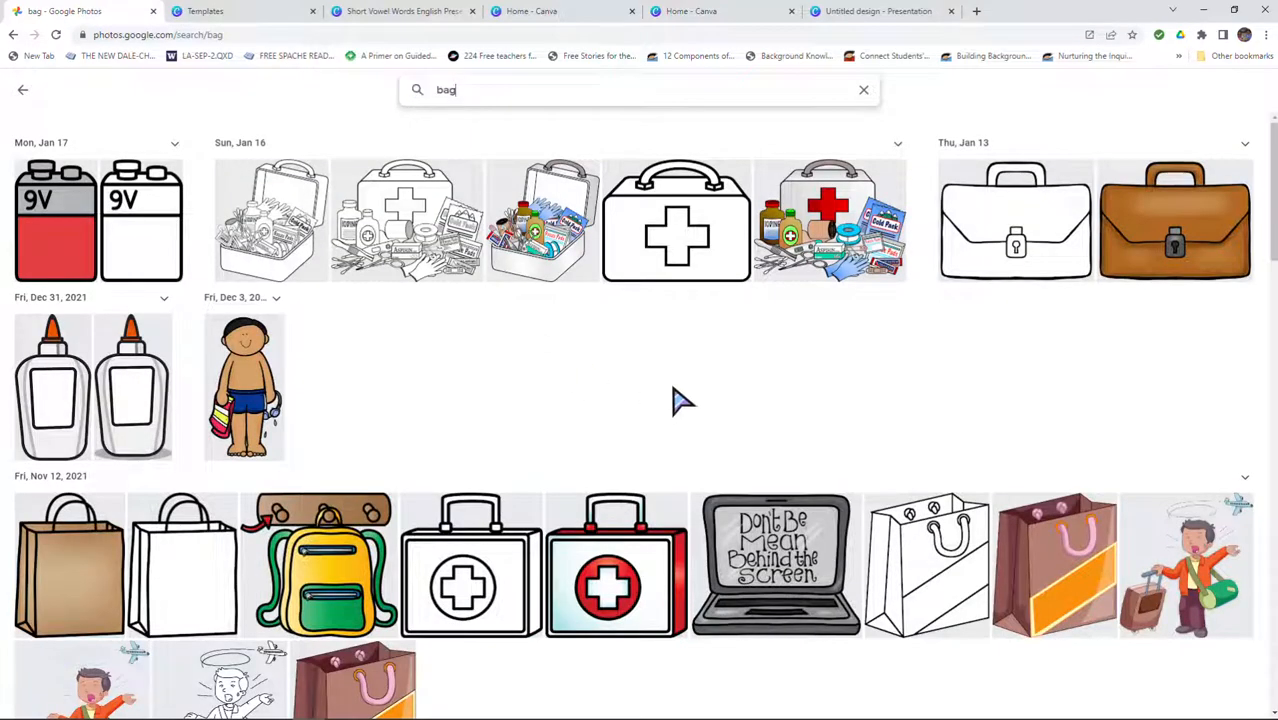
Open the brown handbag picture with the oval buckle from the "bag" search results and copy it
scroll(681, 400, down, 6)
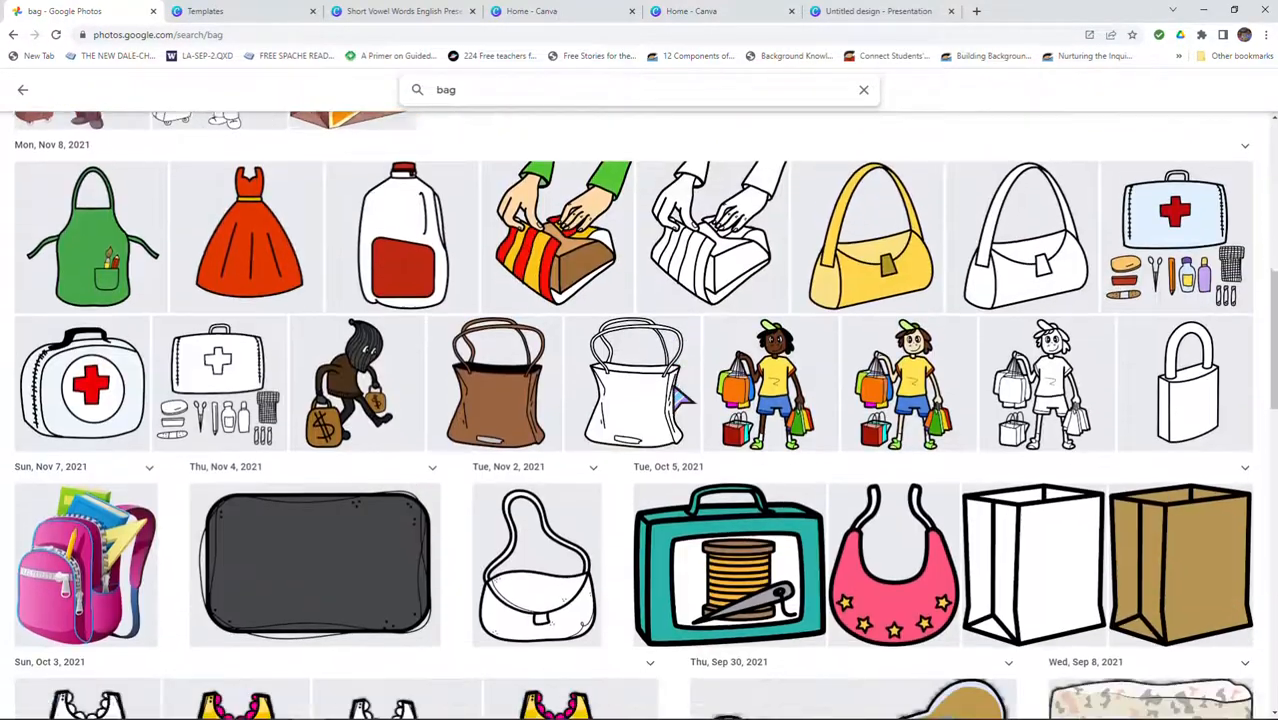
scroll(680, 398, down, 5)
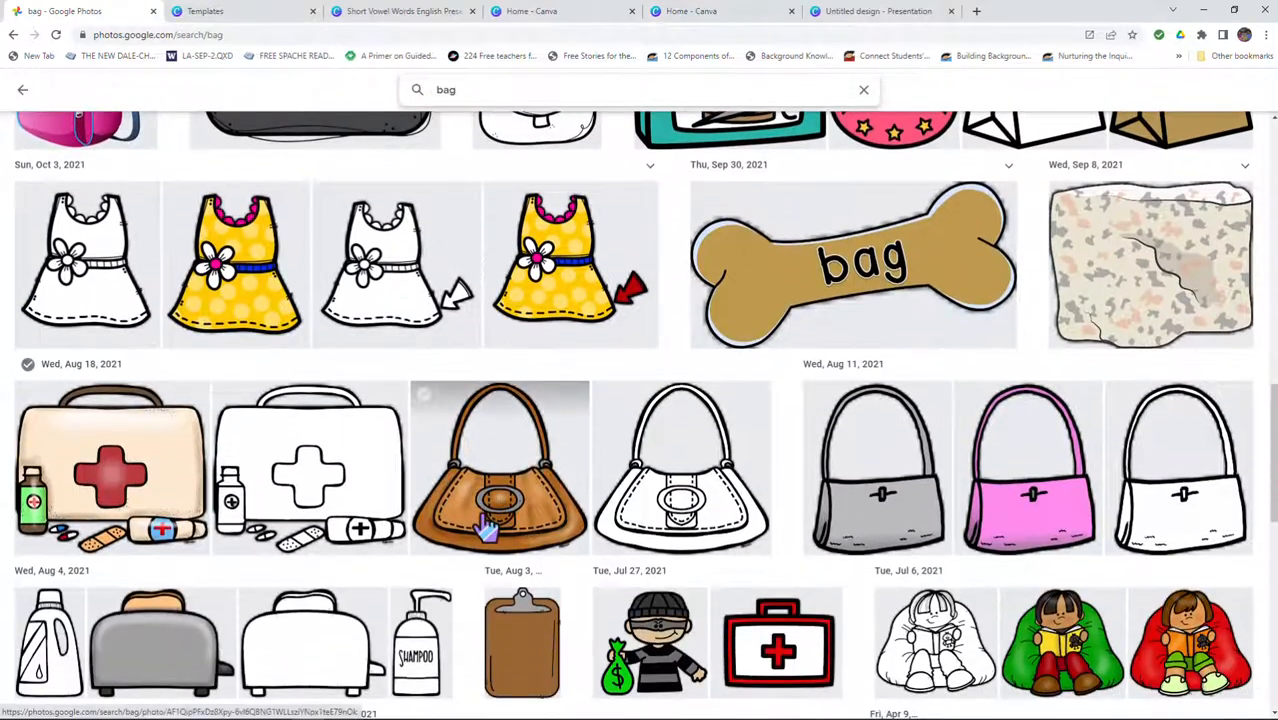
click(488, 527)
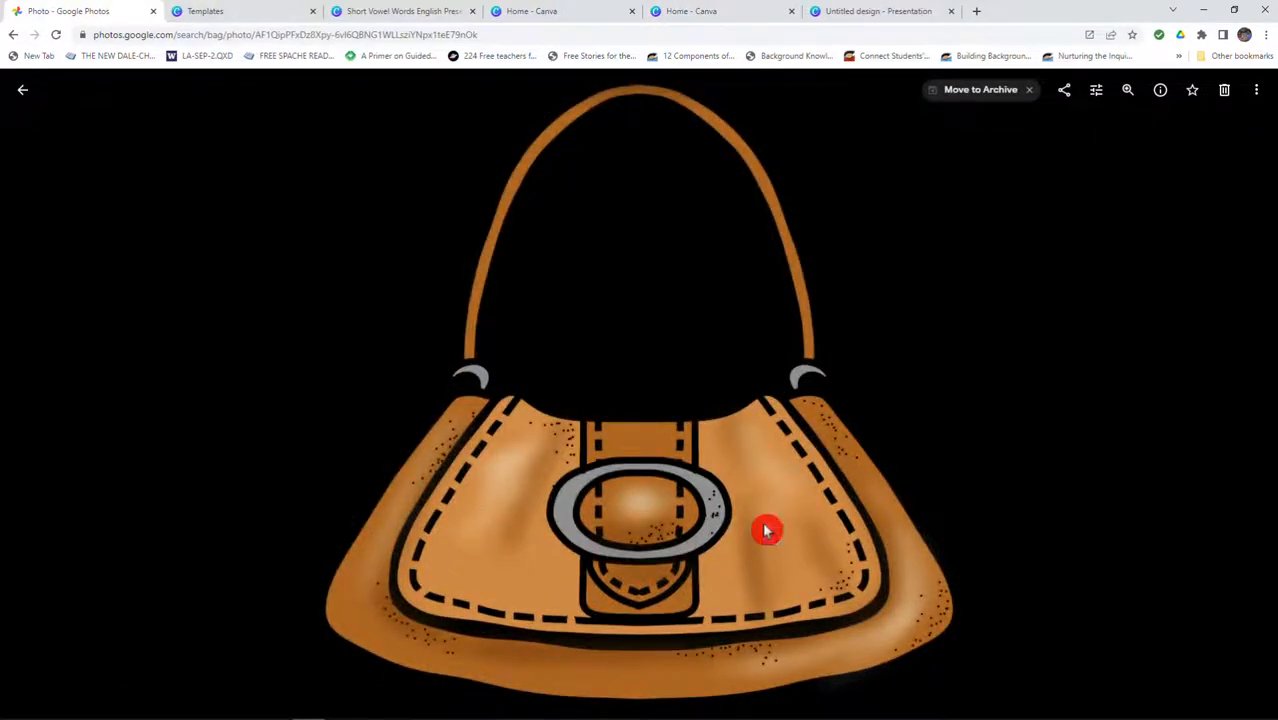
right_click(766, 530)
click(797, 571)
Switch to Presentation4 in PowerPoint and paste the copied handbag picture onto slide 4
mouse_move(465, 713)
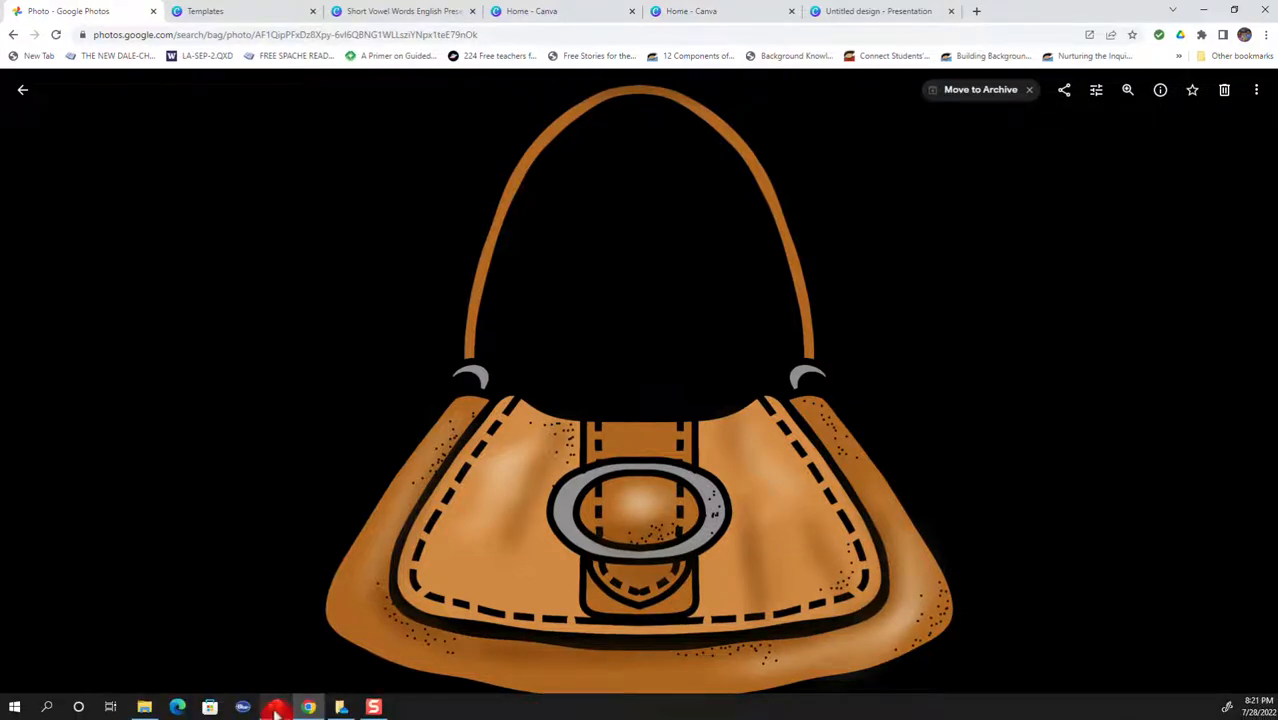
mouse_move(276, 710)
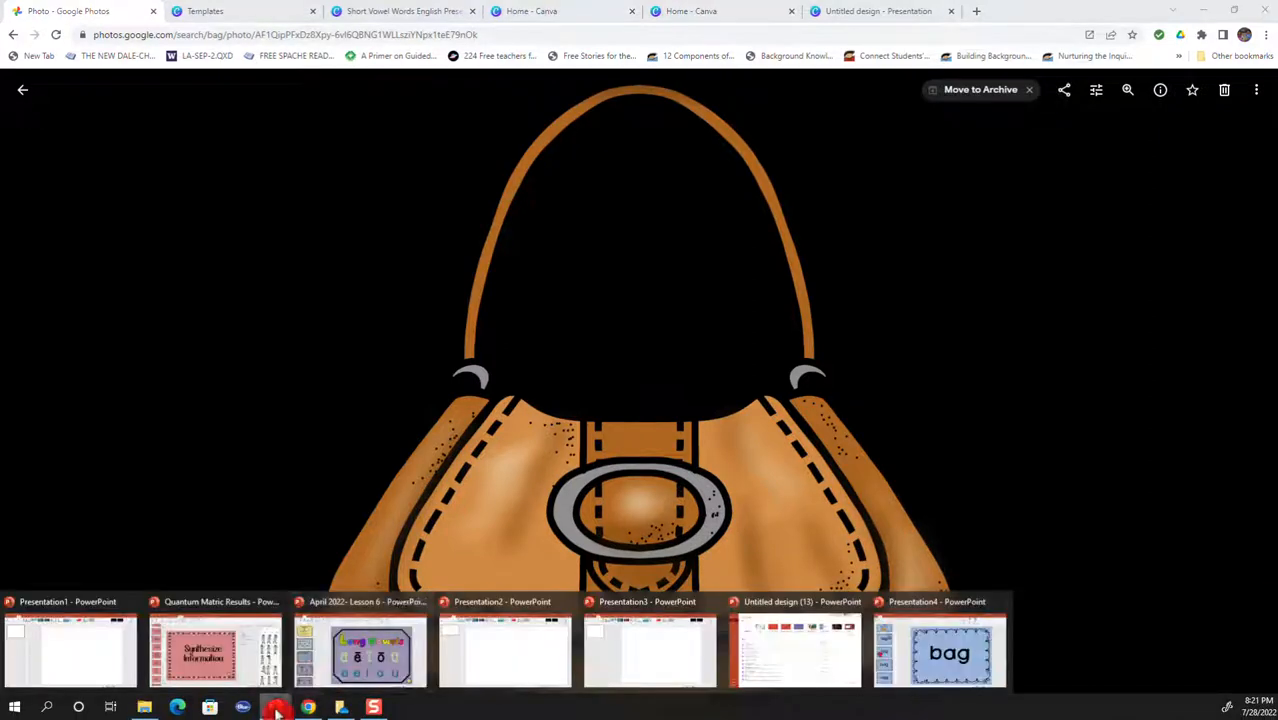
click(931, 654)
right_click(500, 494)
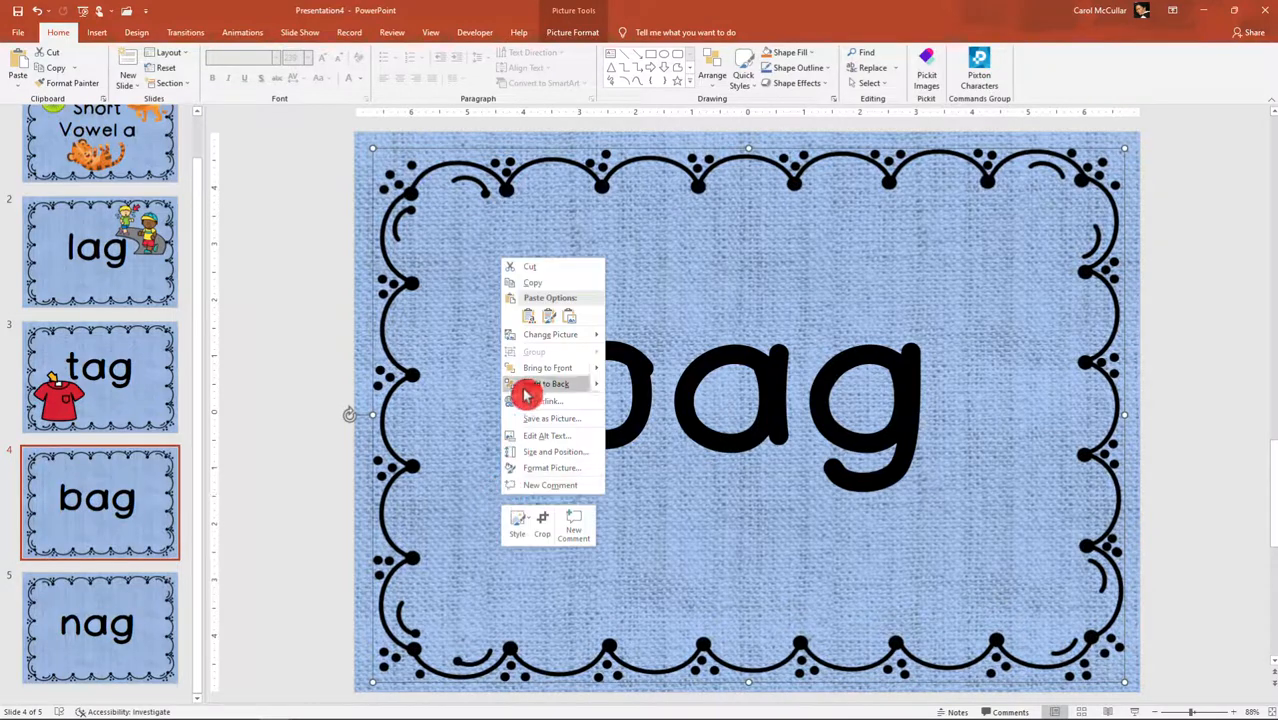
click(529, 317)
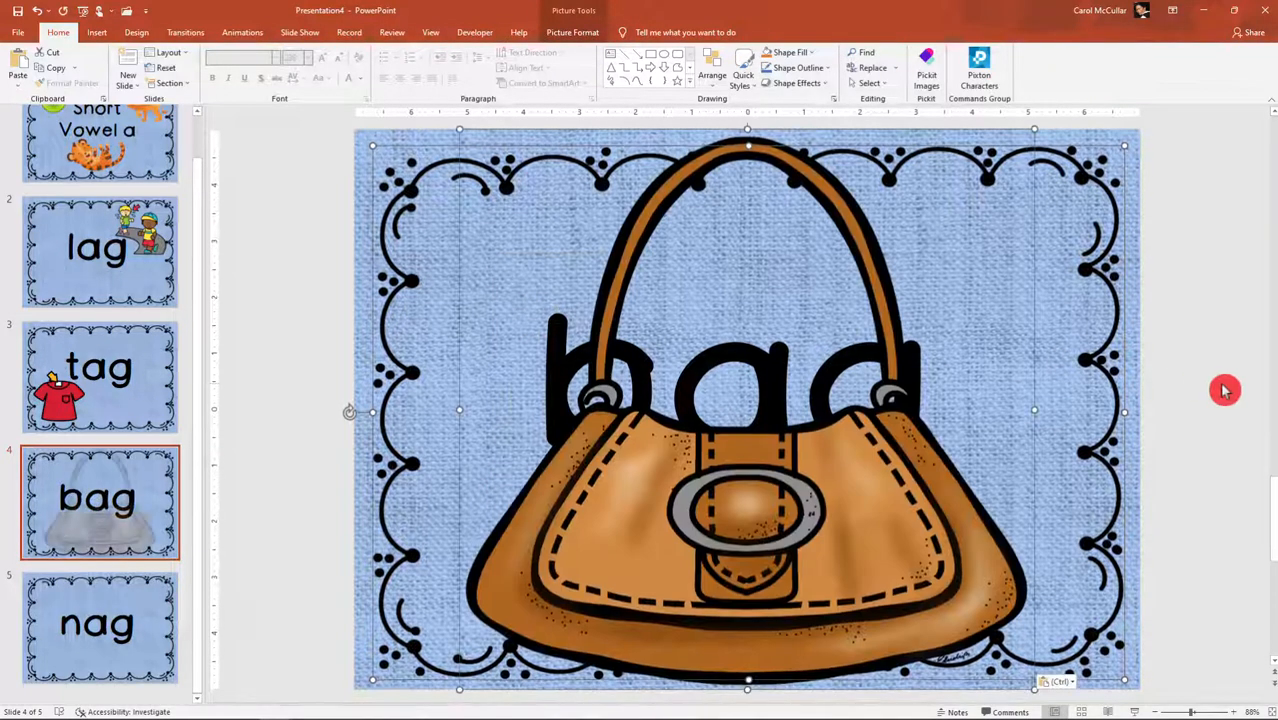
Shrink the handbag picture to well under half its size and place it in the lower-right corner of slide 4, inside the border
click(1204, 357)
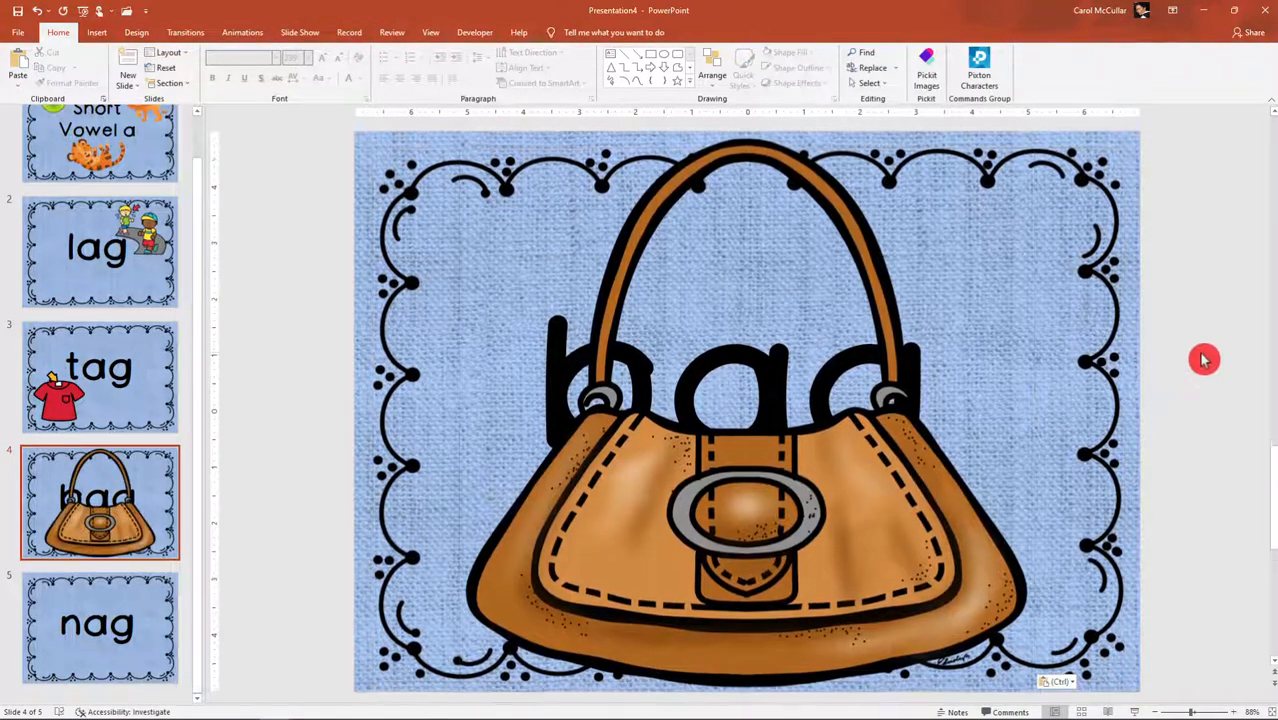
click(857, 333)
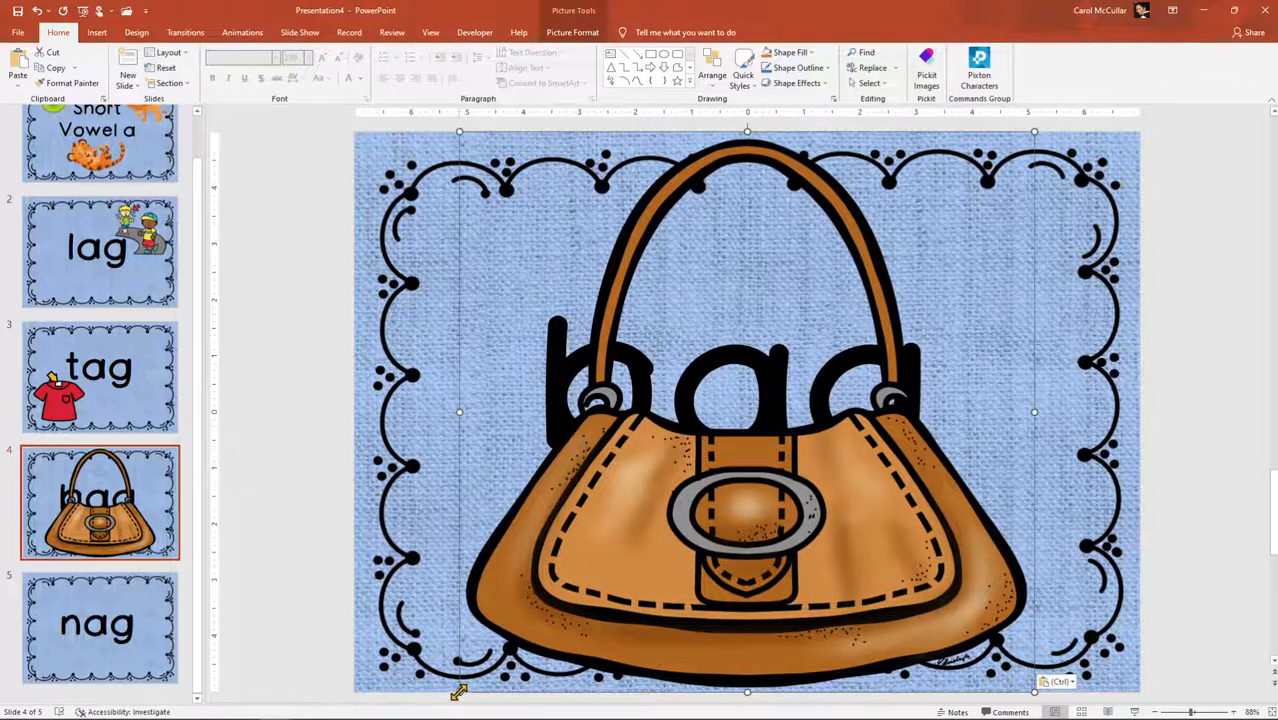
drag(459, 692, 1003, 509)
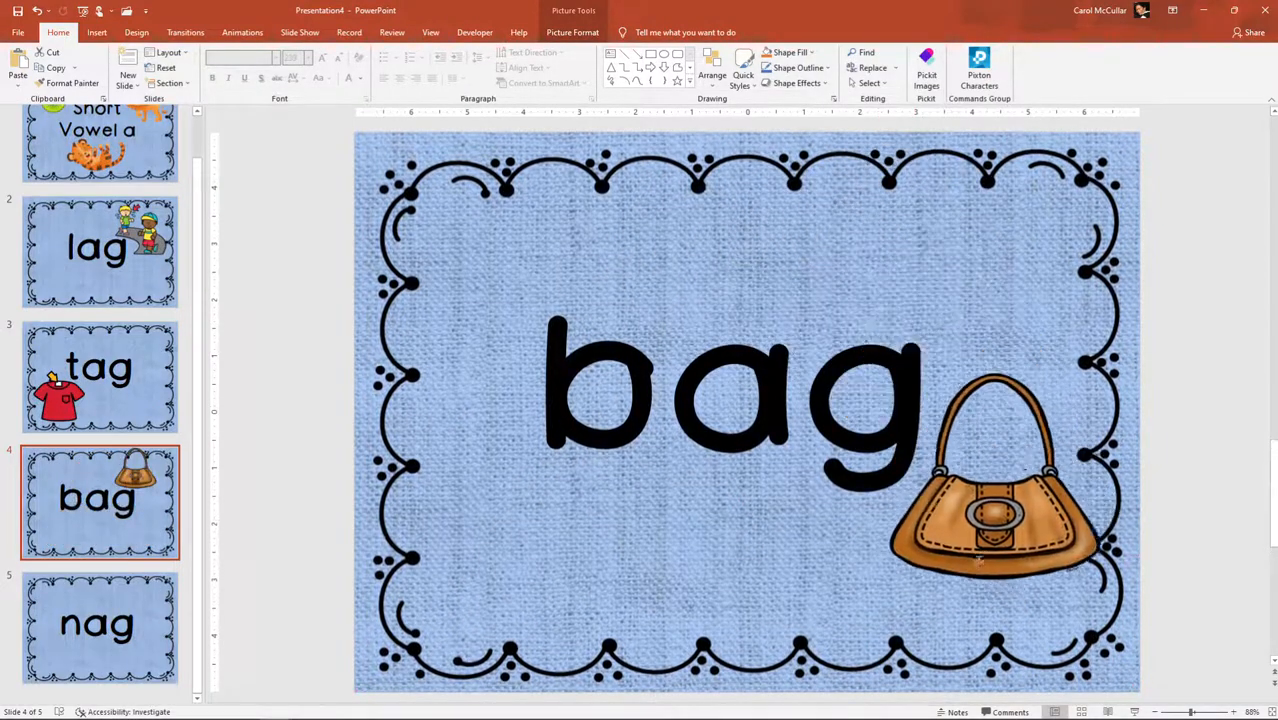
drag(978, 560, 970, 592)
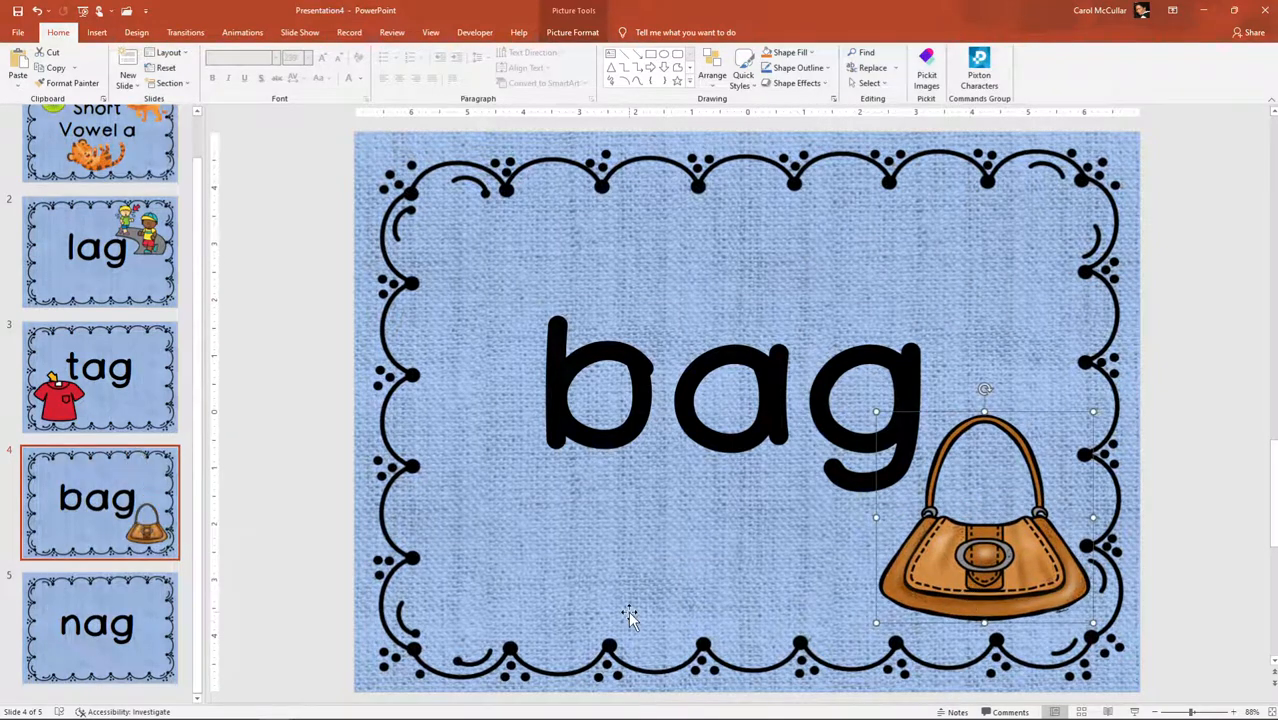
Go to the "nag" slide, then switch to Google Photos in Chrome and search the pictures for "nag"
click(103, 623)
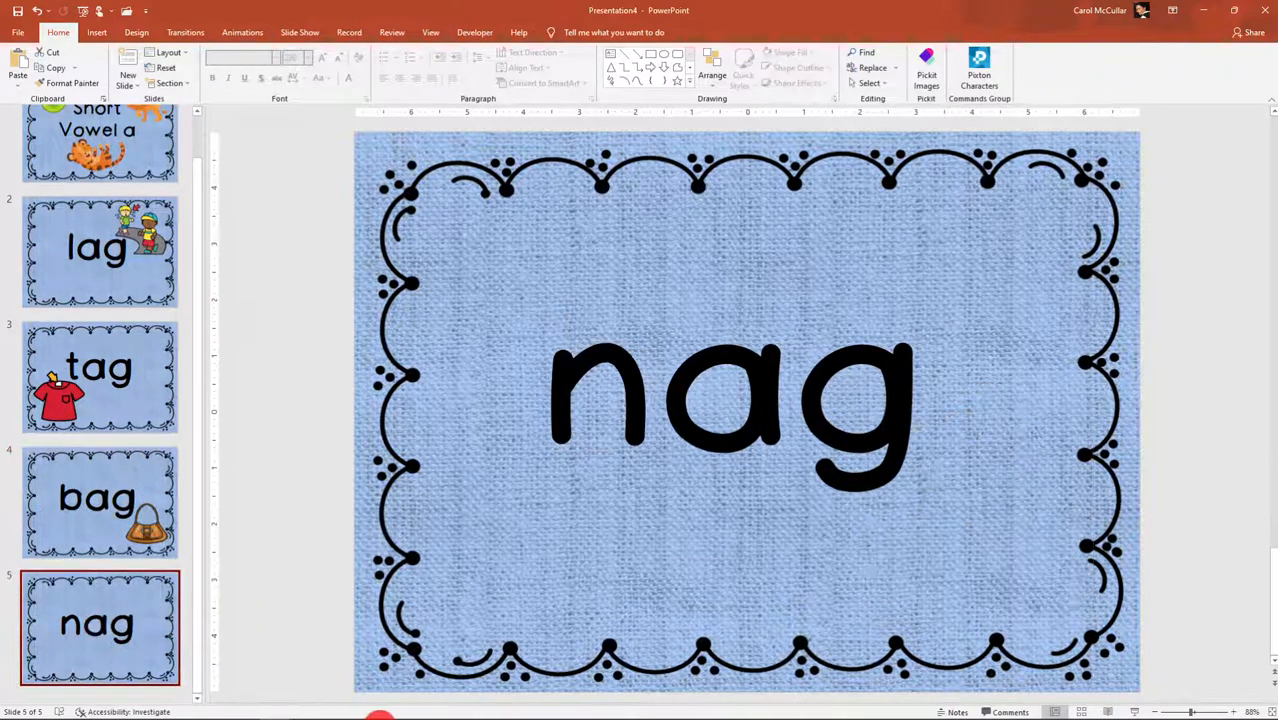
mouse_move(380, 716)
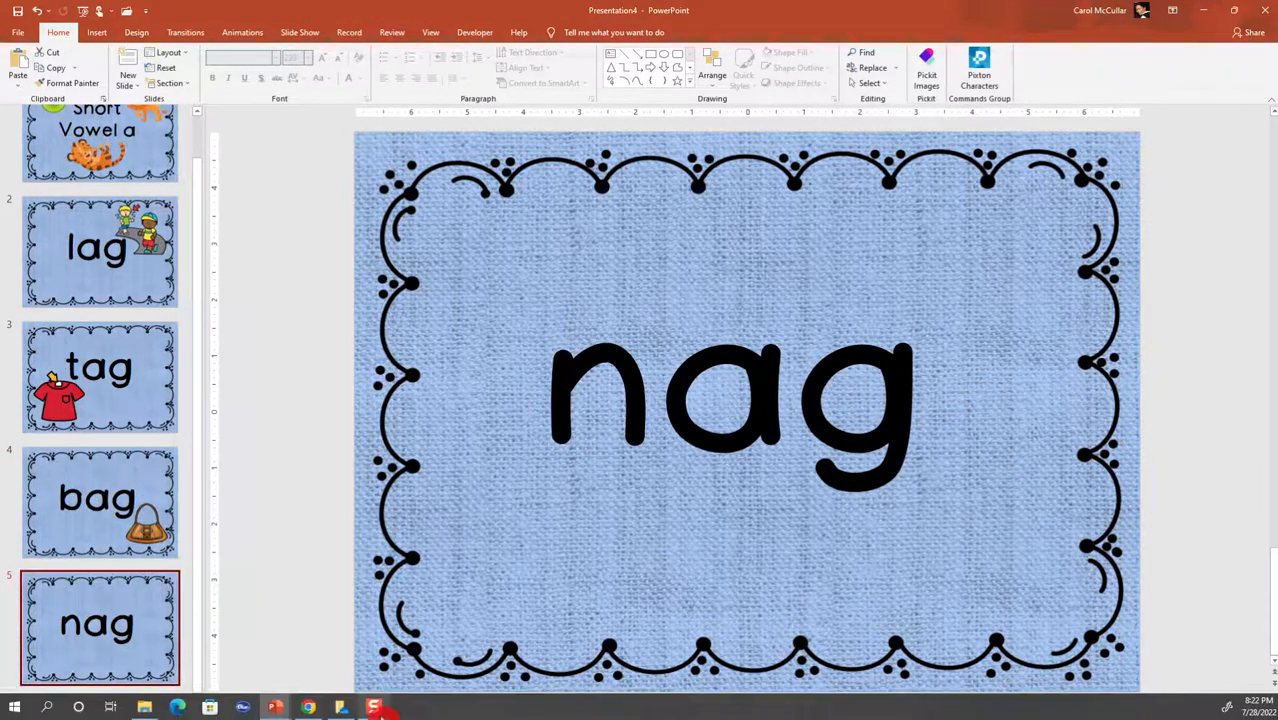
click(310, 708)
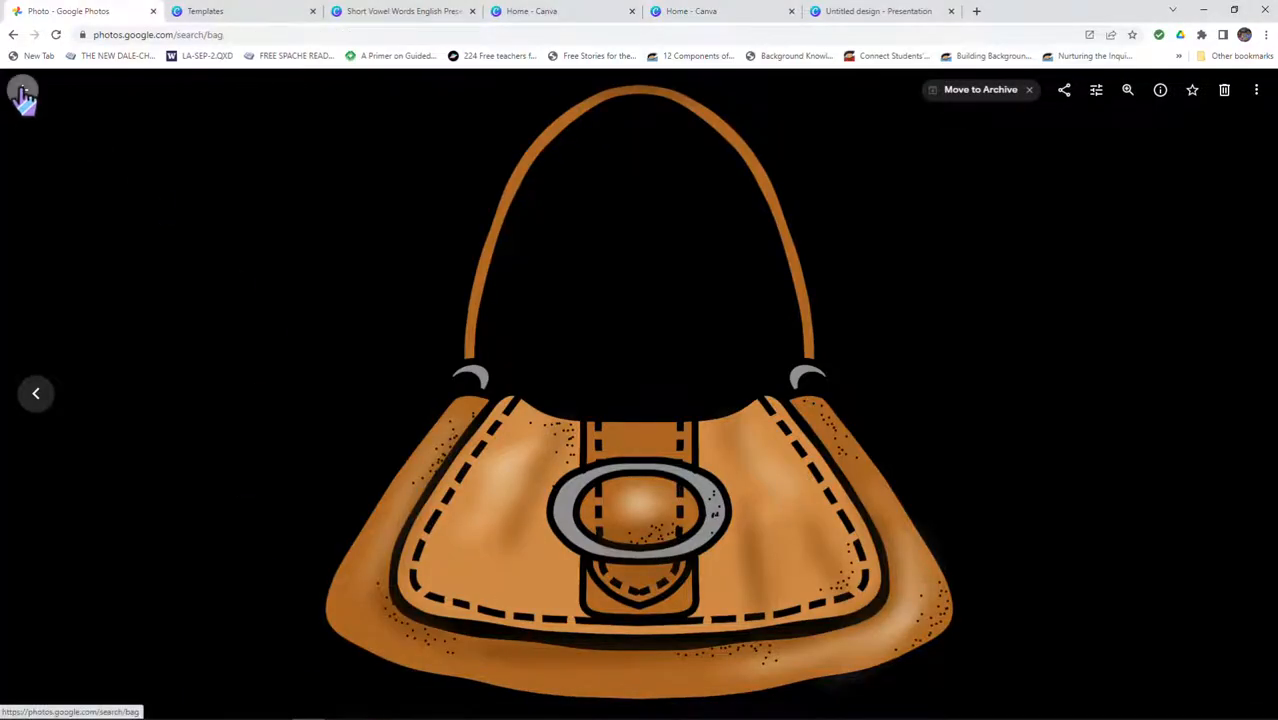
click(24, 97)
click(478, 106)
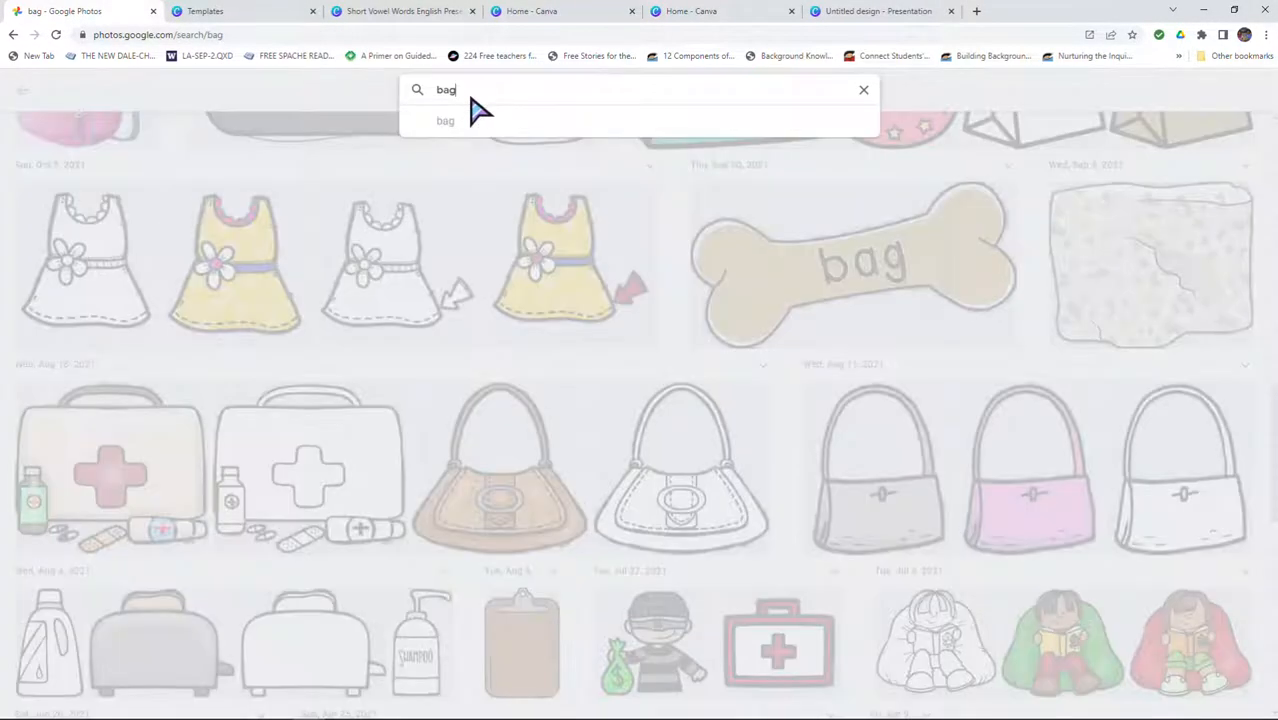
drag(470, 97, 427, 97)
text(nag)
key(Return)
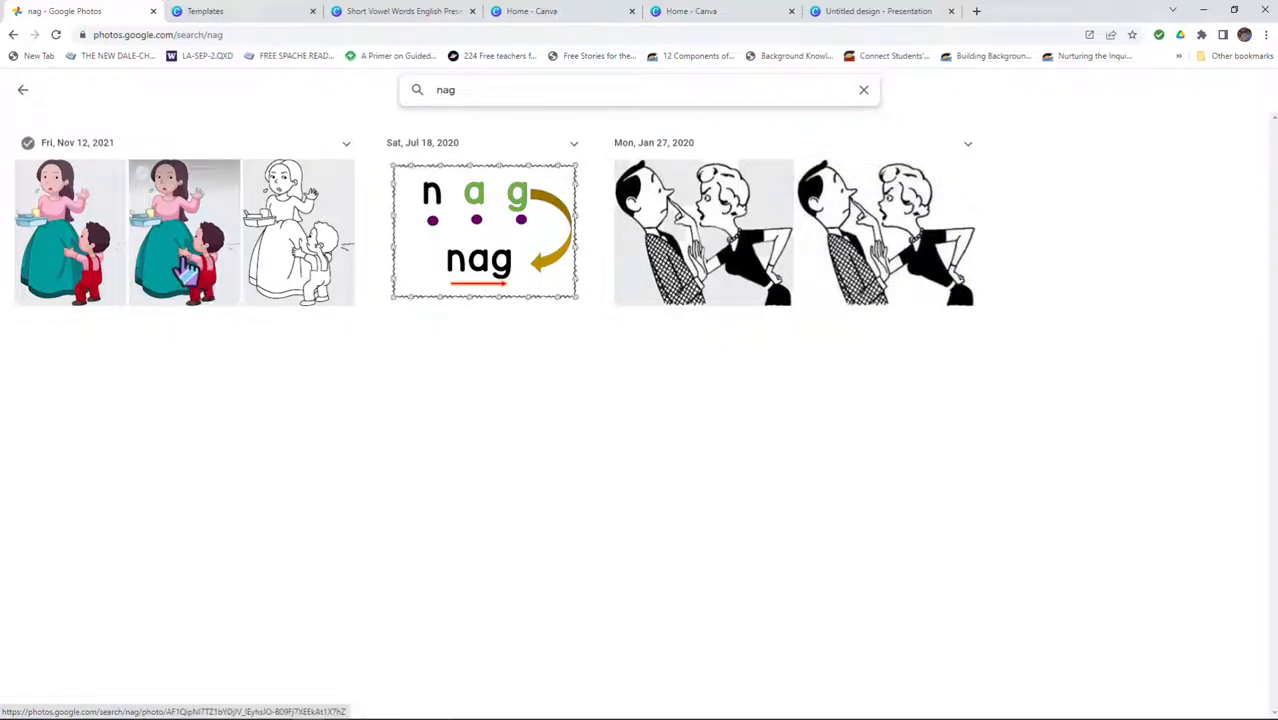
Open the second colored picture of the woman with a child tugging her skirt from the "nag" results and copy it
click(186, 270)
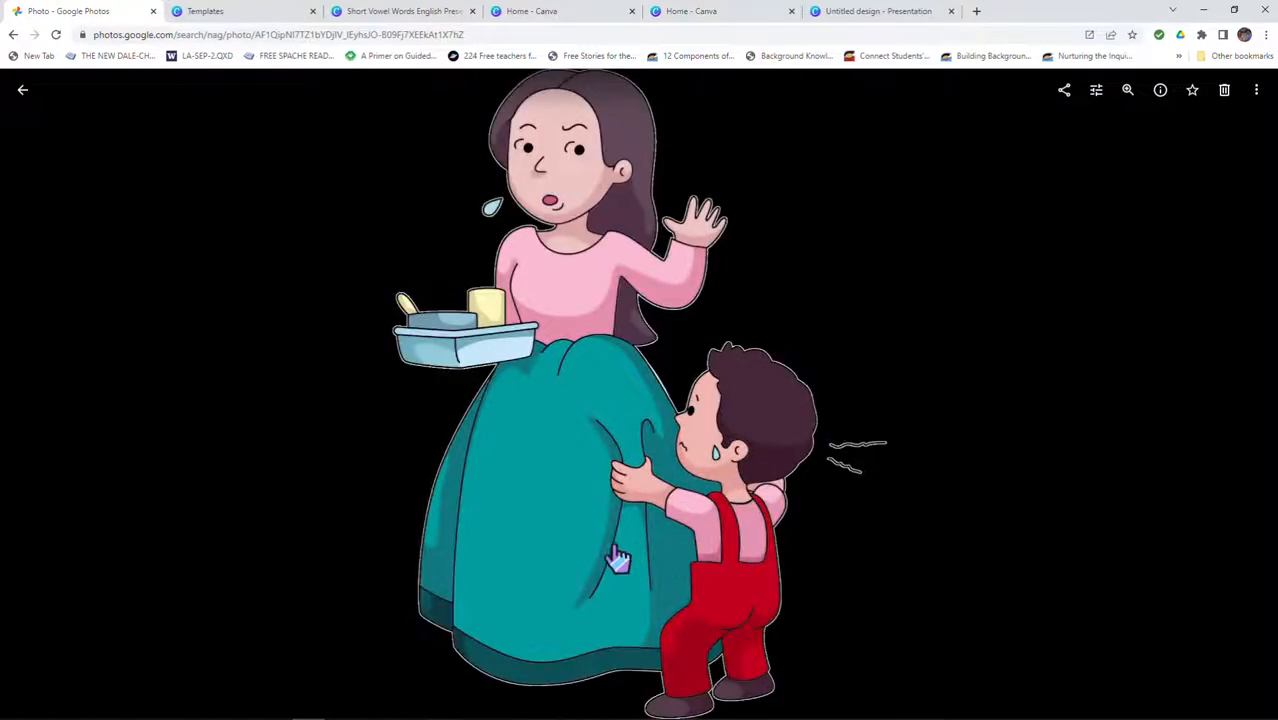
right_click(573, 483)
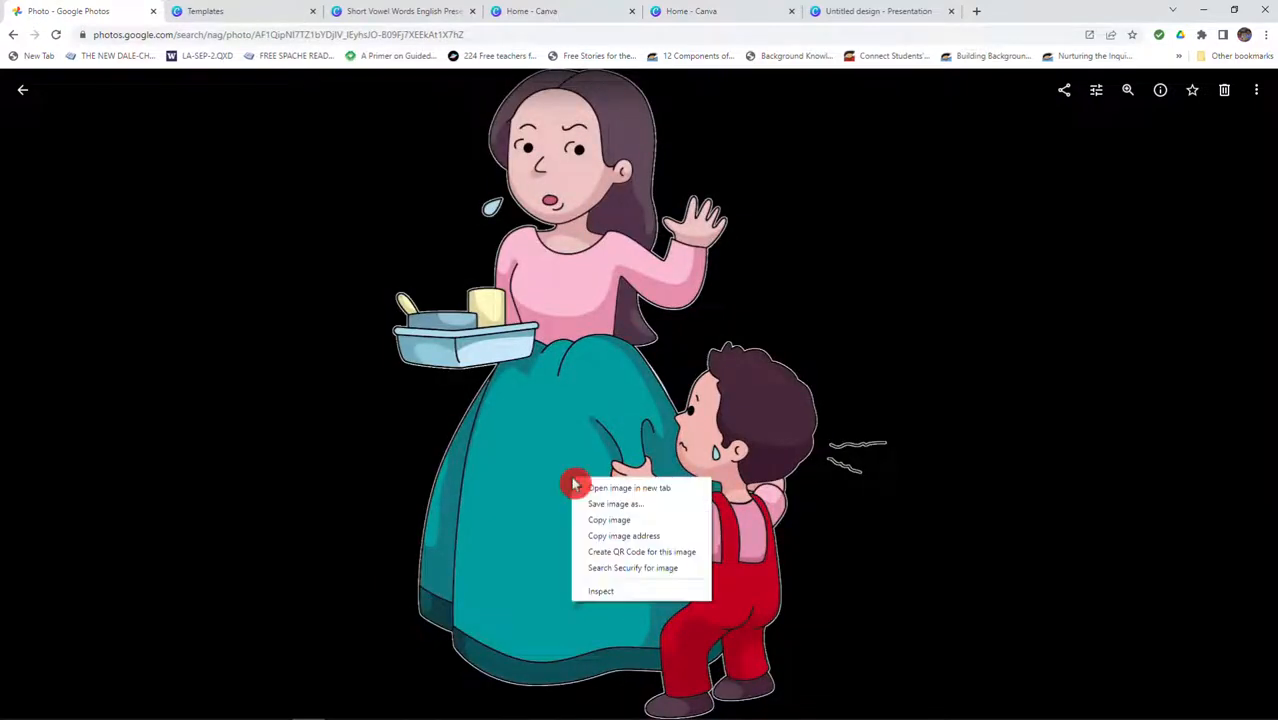
click(601, 524)
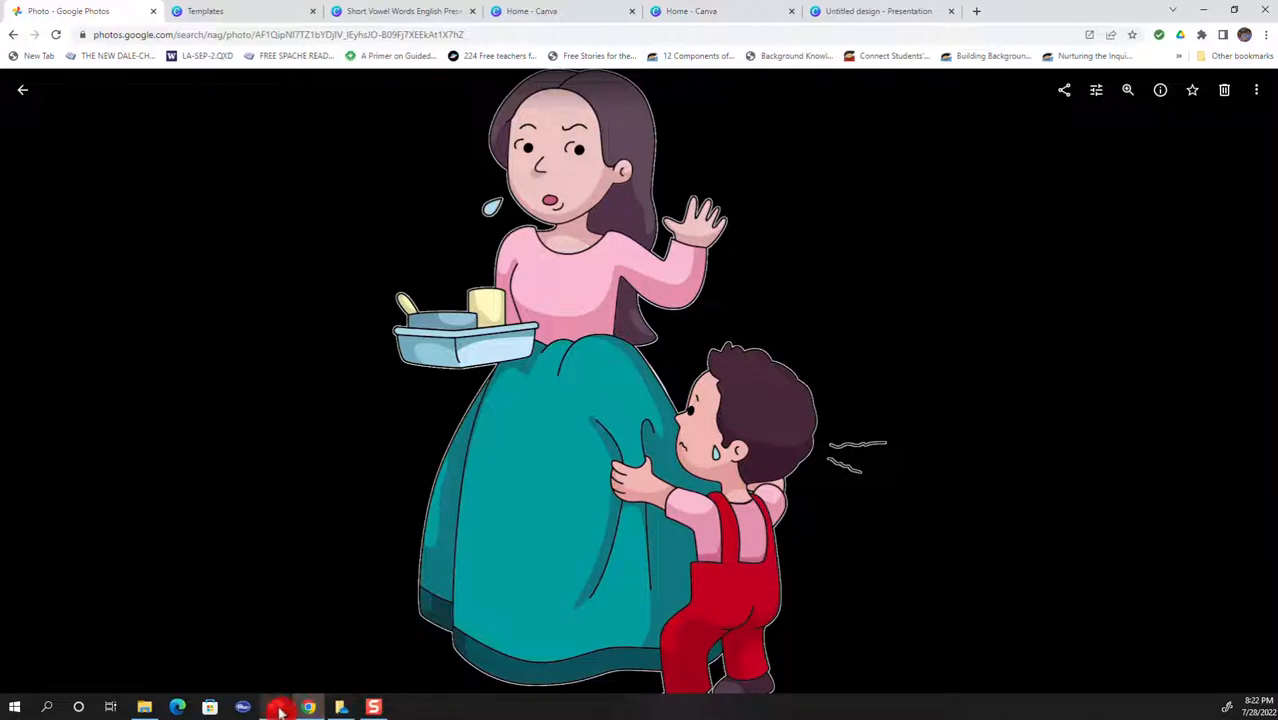
Switch to Presentation4 in PowerPoint and paste the copied woman-and-child picture onto slide 5
click(281, 710)
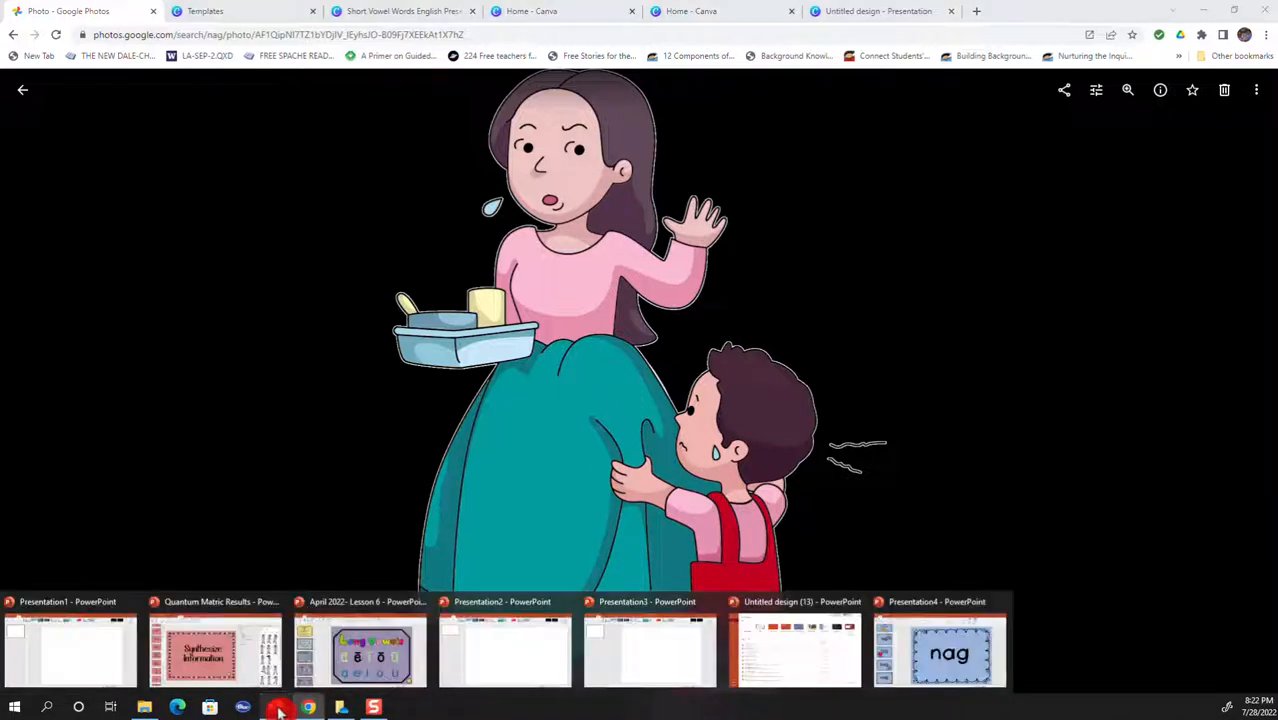
click(951, 677)
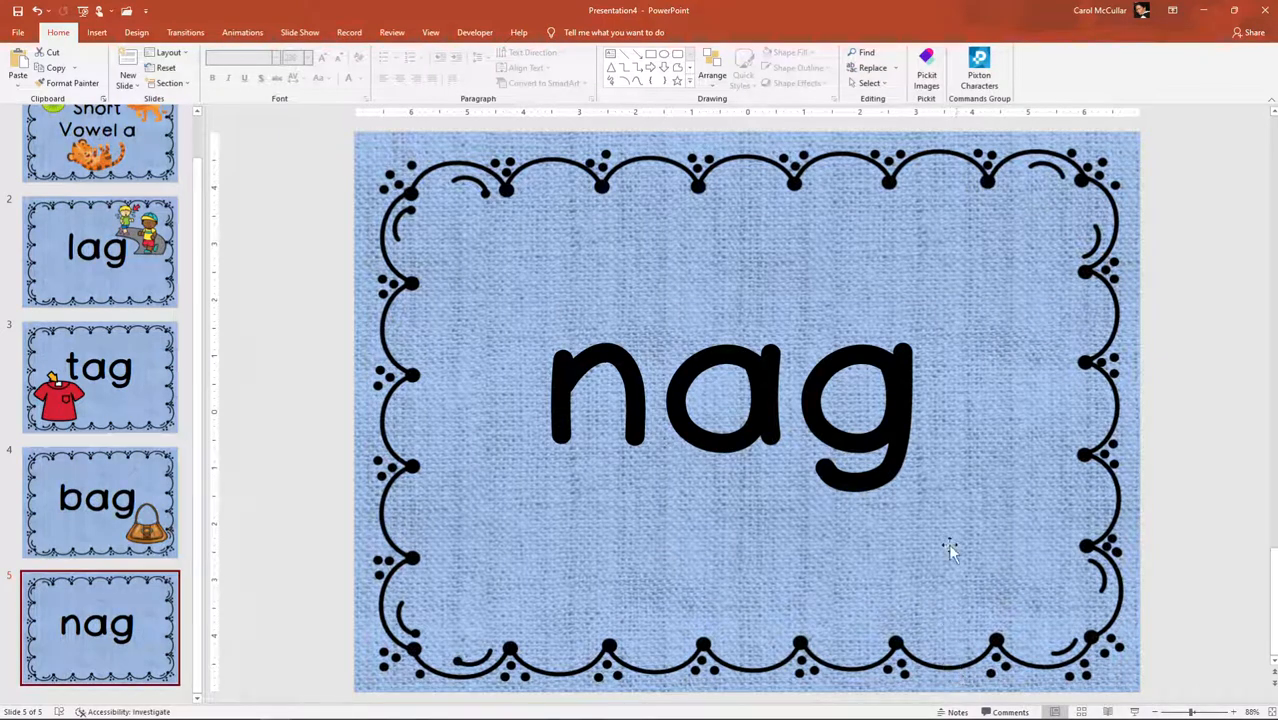
click(764, 320)
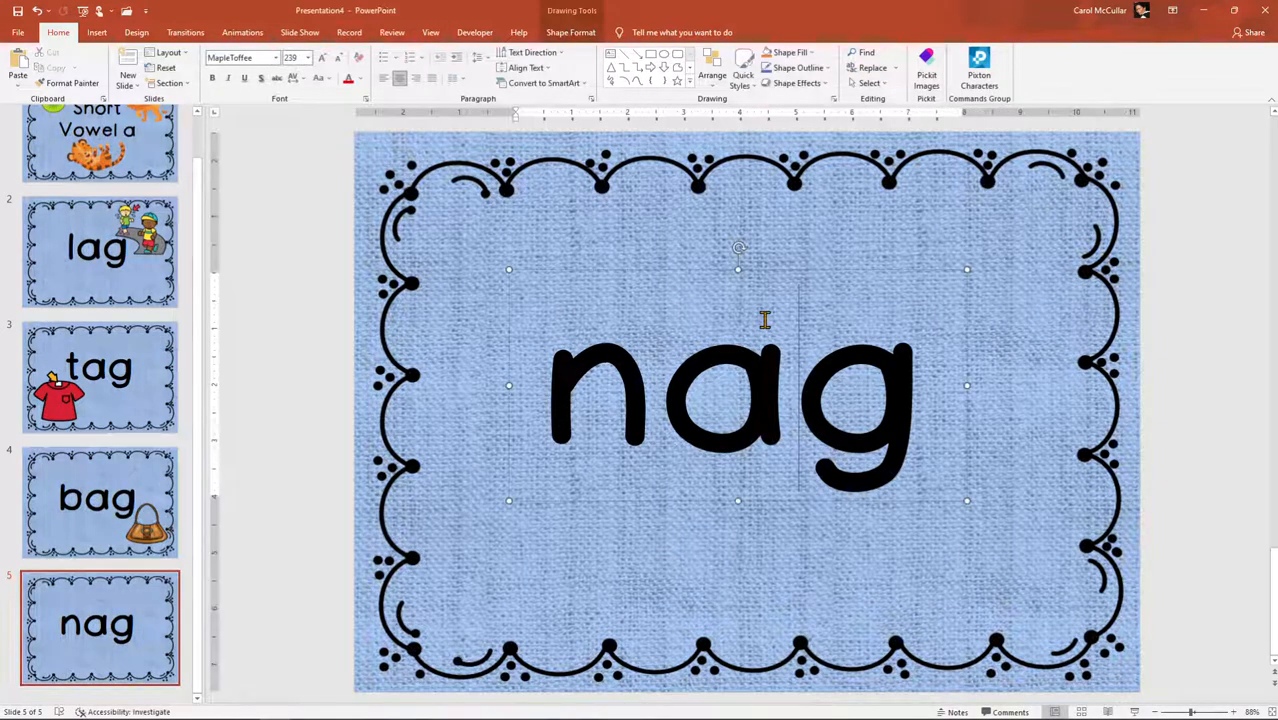
right_click(765, 320)
click(797, 380)
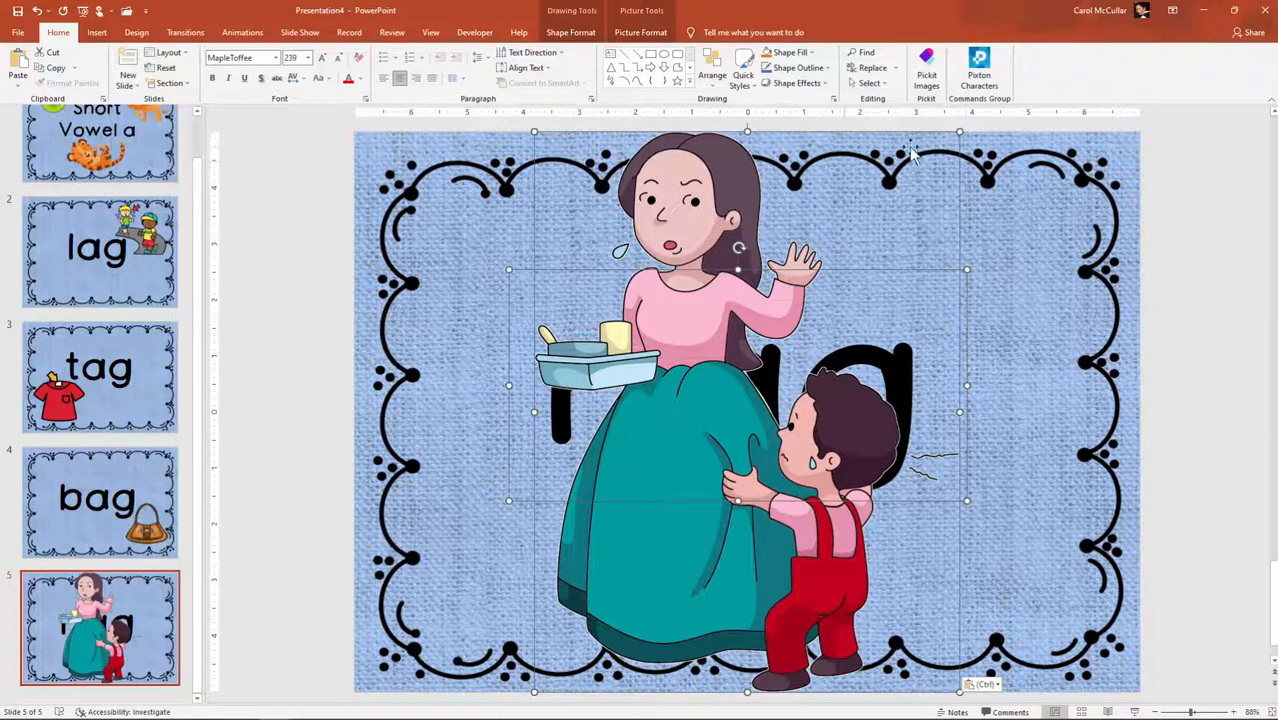
Shrink the woman-and-child picture to a little over half its size and place it in the upper-right part of slide 5
click(1190, 440)
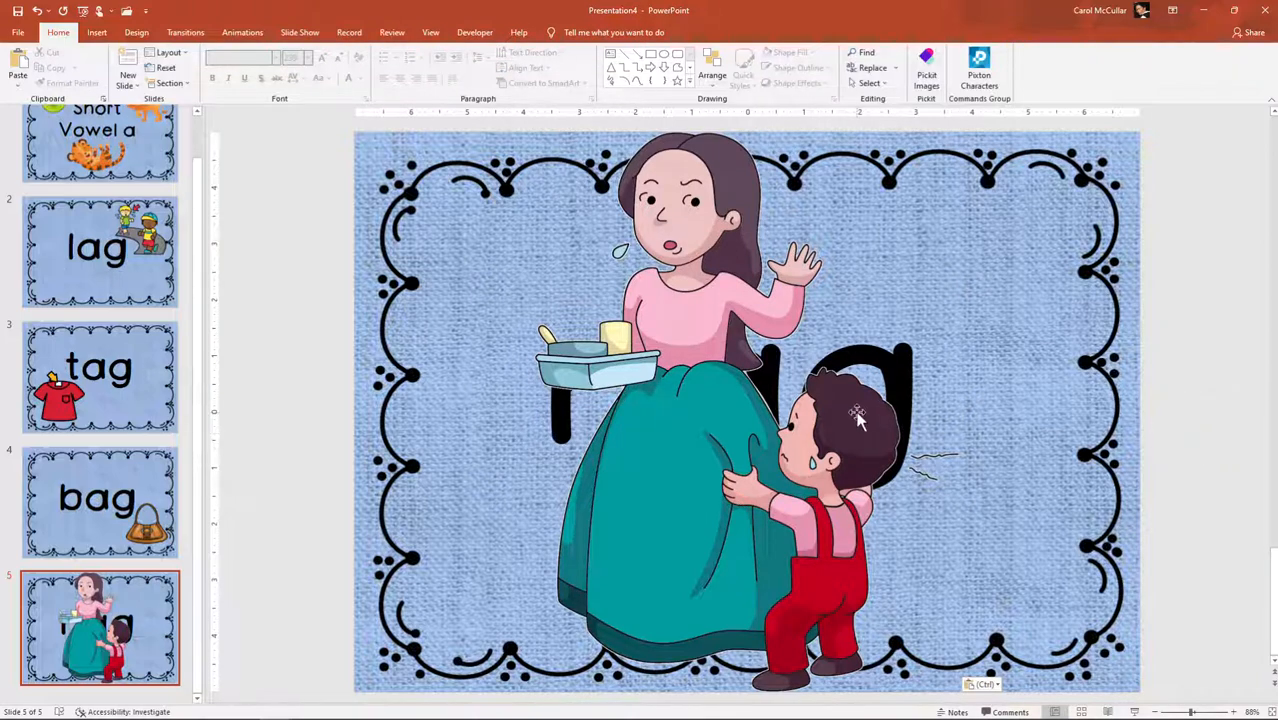
click(695, 422)
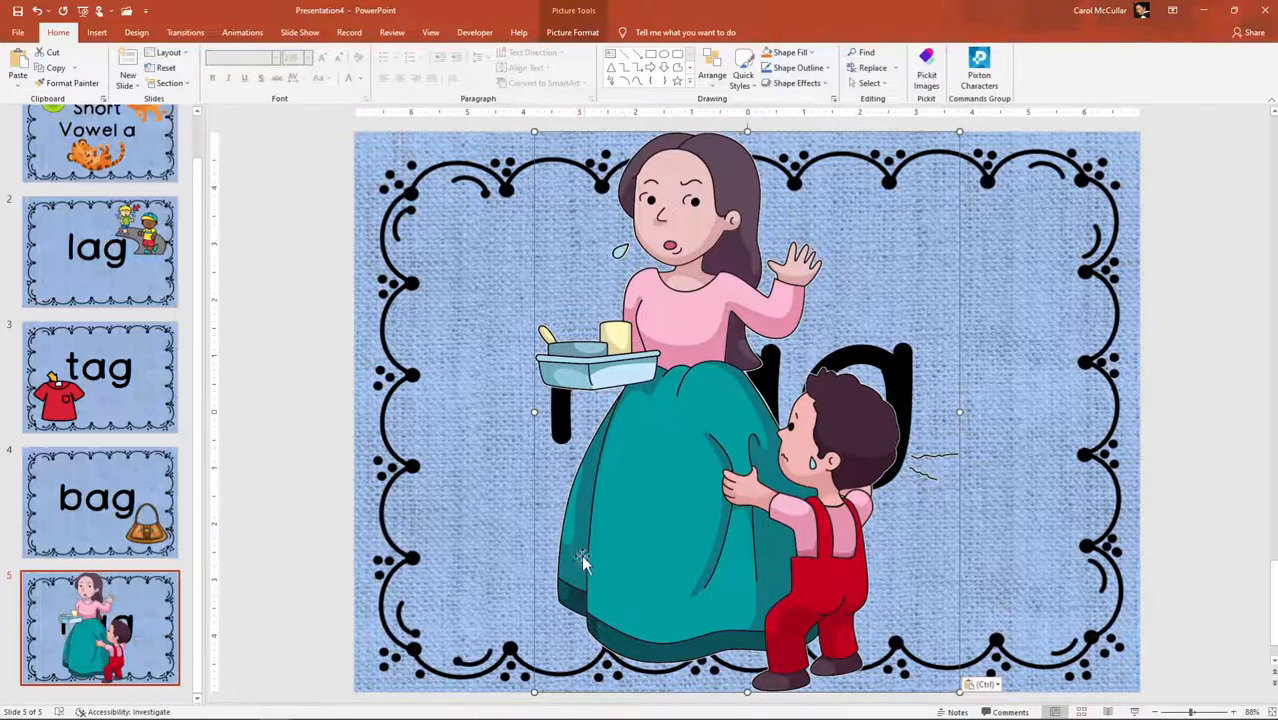
drag(687, 473, 820, 478)
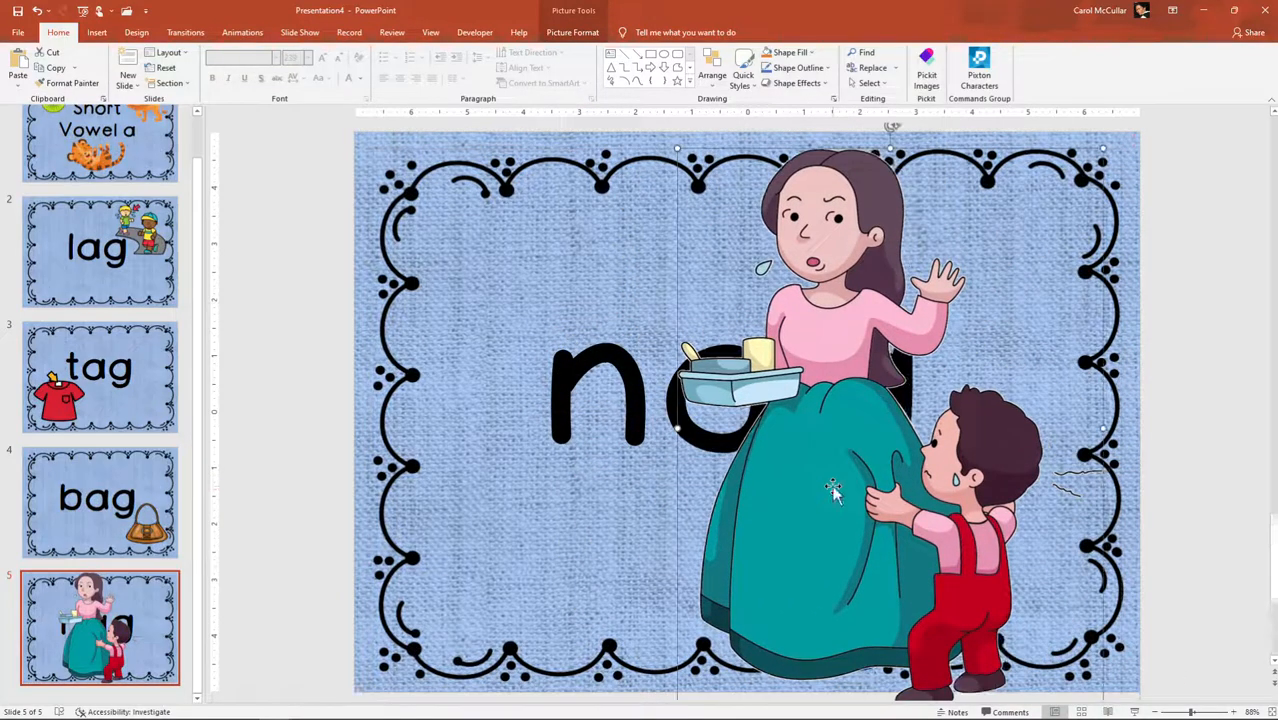
drag(1104, 148, 920, 412)
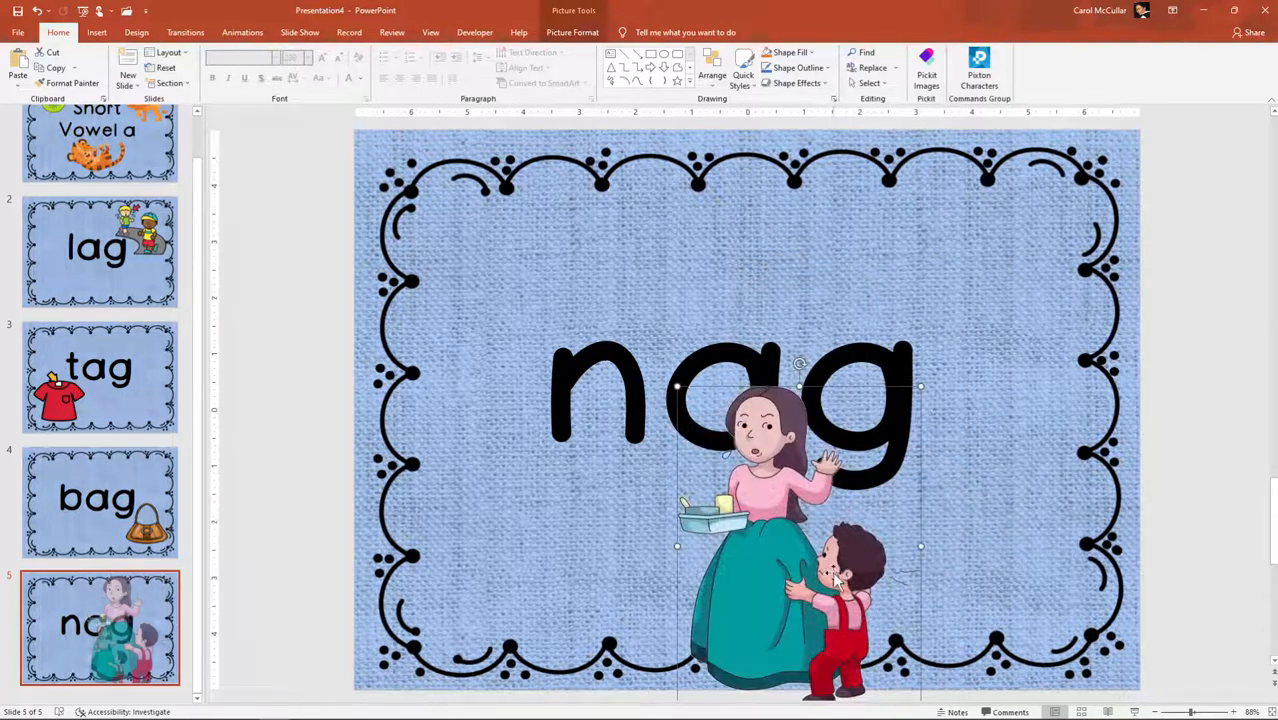
mouse_move(786, 568)
mouse_down()
mouse_move(951, 517)
mouse_move(1003, 473)
mouse_move(1005, 362)
mouse_move(1002, 373)
mouse_up()
Move the word "nag" to the left and nudge the woman-and-child picture left so it sits inside the border
click(790, 413)
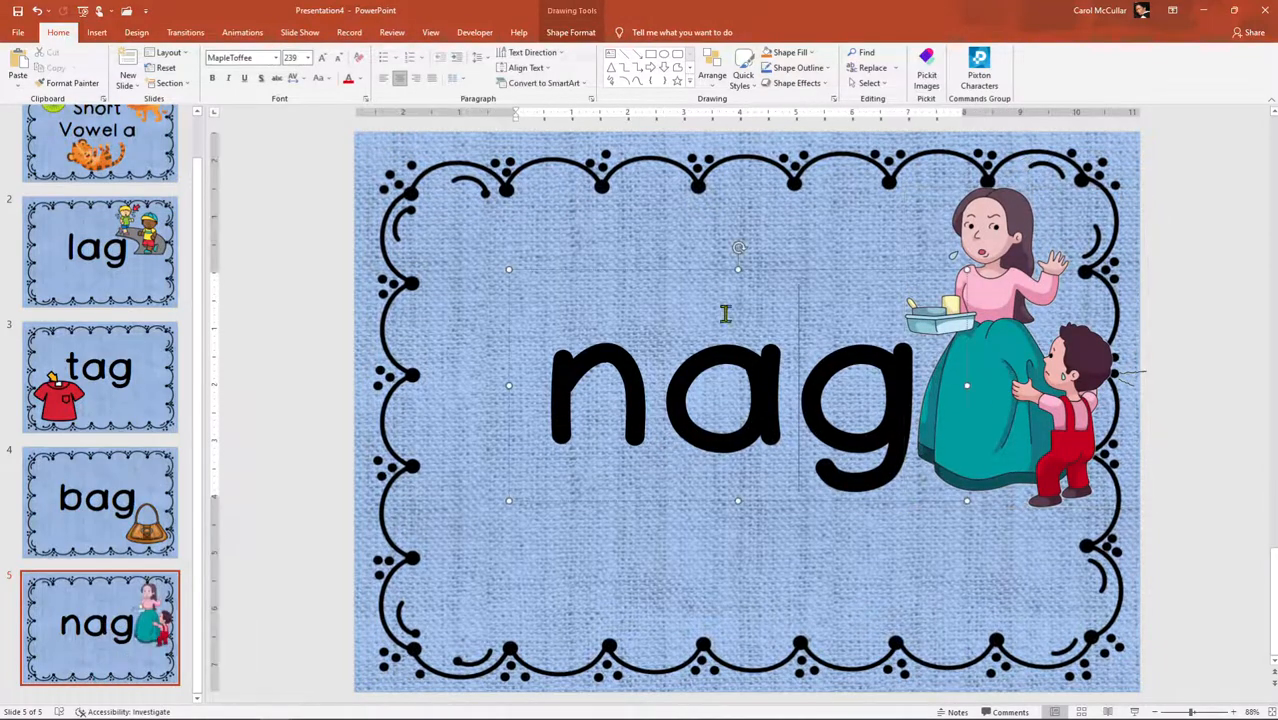
drag(713, 269, 665, 277)
drag(972, 386, 946, 388)
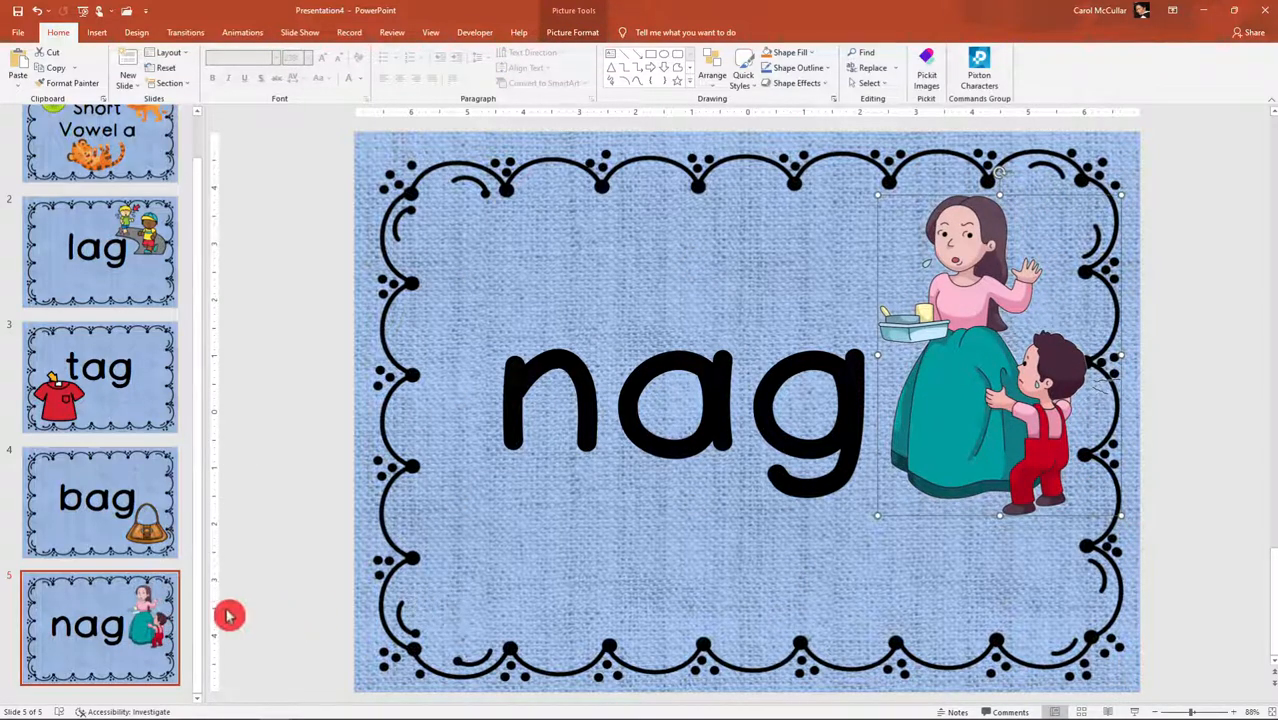